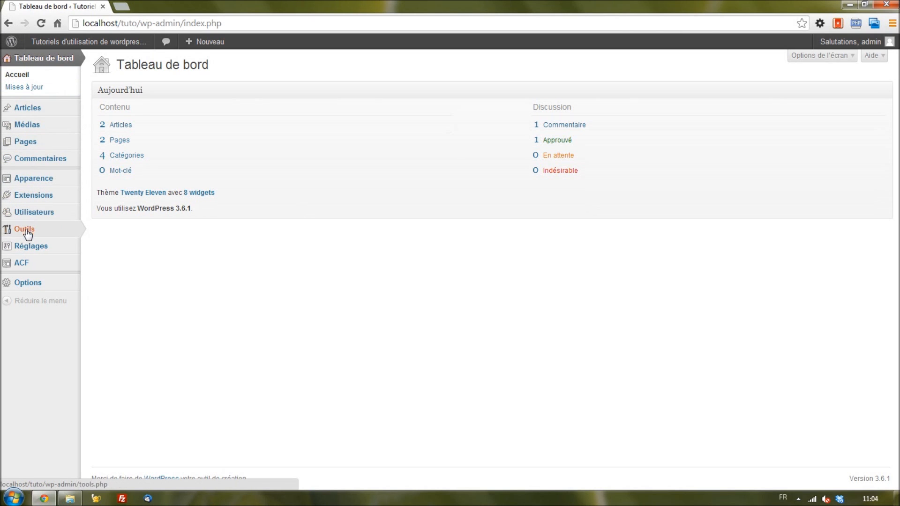
# Open the site's general settings page and look through all its options
pyautogui.moveTo(29, 247)
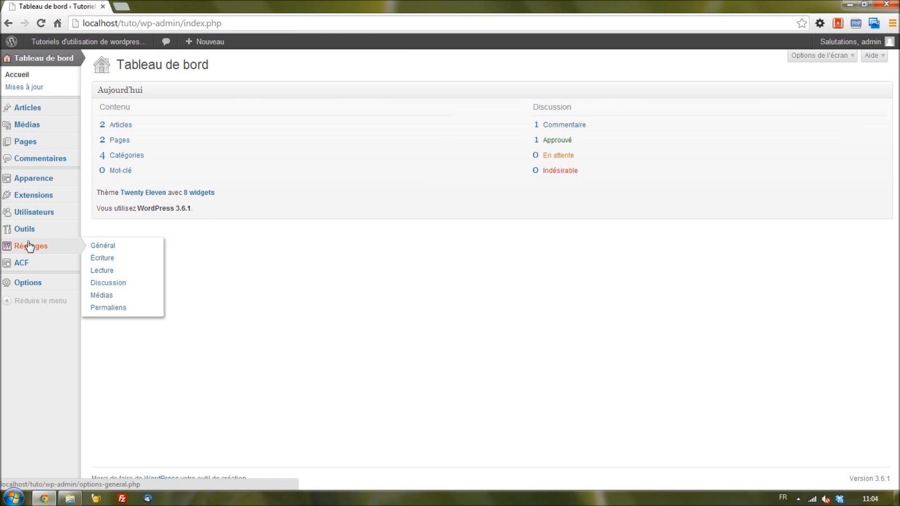
pyautogui.click(101, 252)
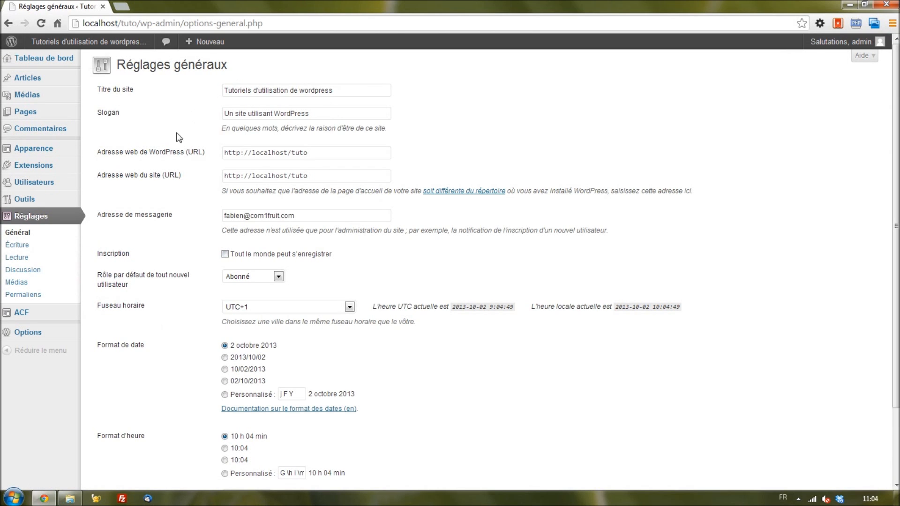
pyautogui.scroll(-3, 147, 291)
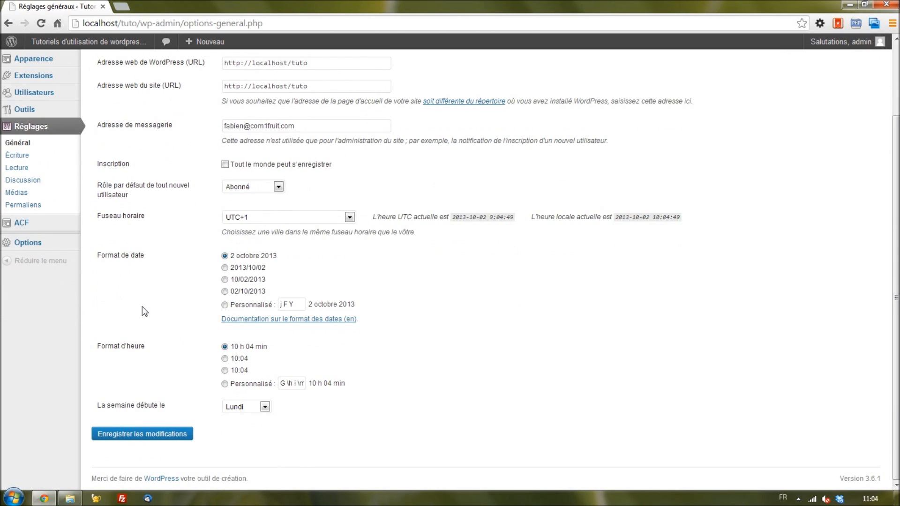
pyautogui.scroll(3, 142, 296)
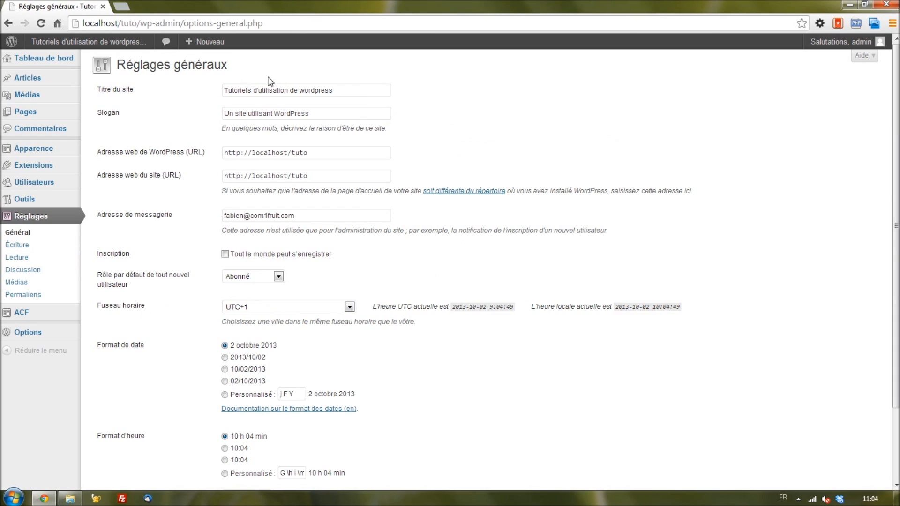
# Open the public site in a second browser tab to view its title and slogan, and return to the general settings
pyautogui.moveTo(226, 66); pyautogui.dragTo(139, 65)
pyautogui.click(245, 64)
pyautogui.click(337, 111)
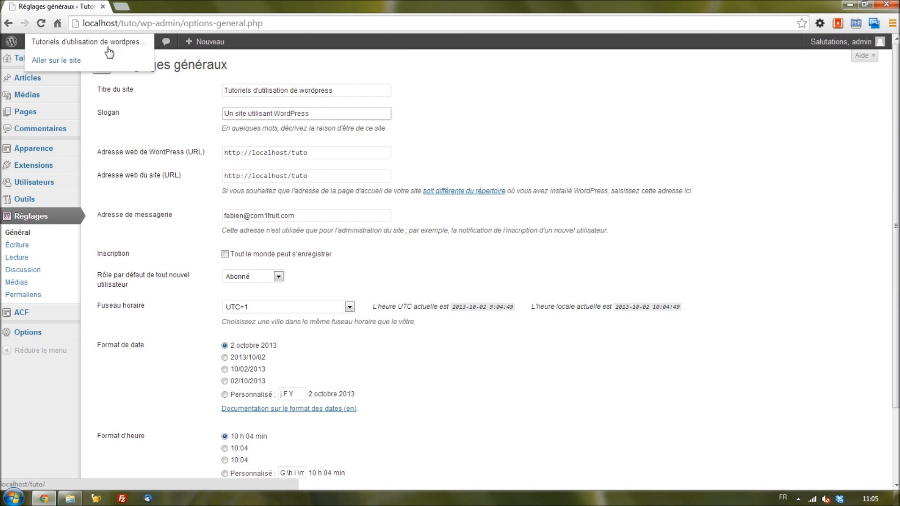
pyautogui.click(102, 63)
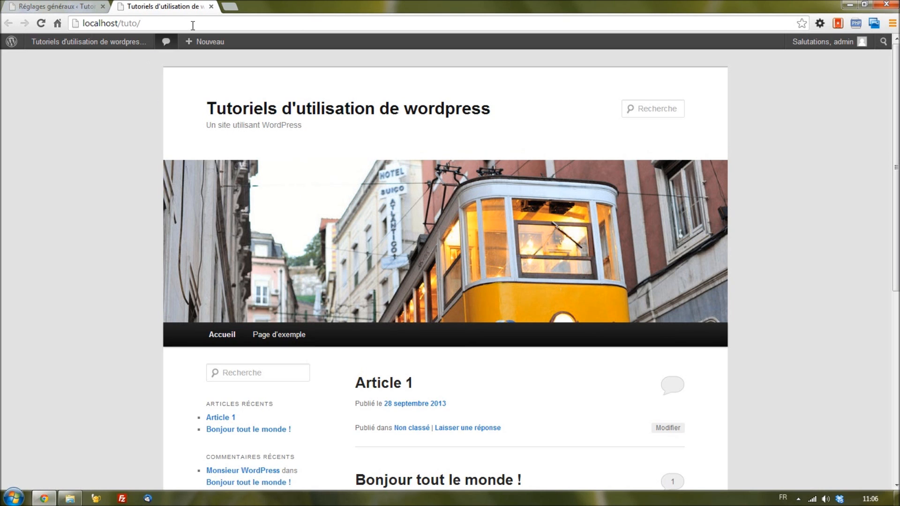
pyautogui.click(70, 5)
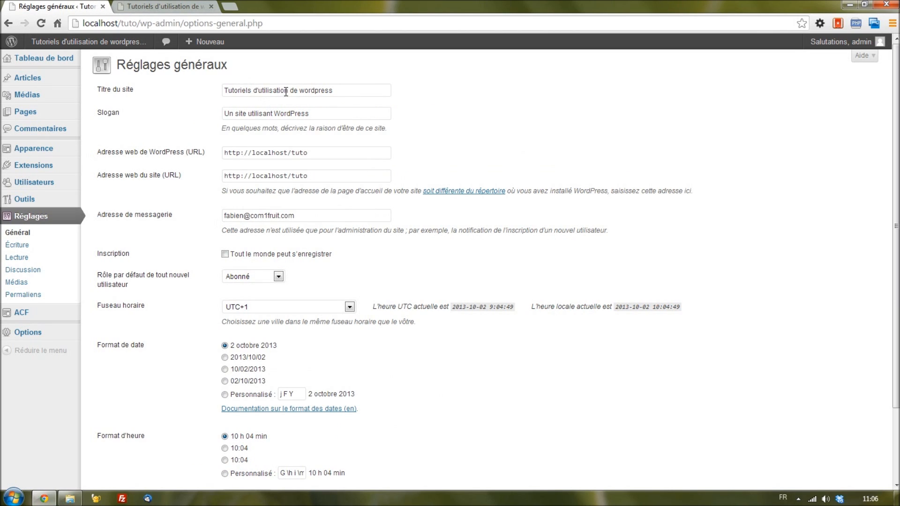
# Set the site title to "Tutoriels d'utilisation de Wordpress" and the slogan to "Un tutoriel de qualité", and save the changes
pyautogui.moveTo(299, 90); pyautogui.dragTo(304, 92)
pyautogui.write('W')
pyautogui.click(310, 114)
pyautogui.moveTo(310, 114); pyautogui.dragTo(223, 114)
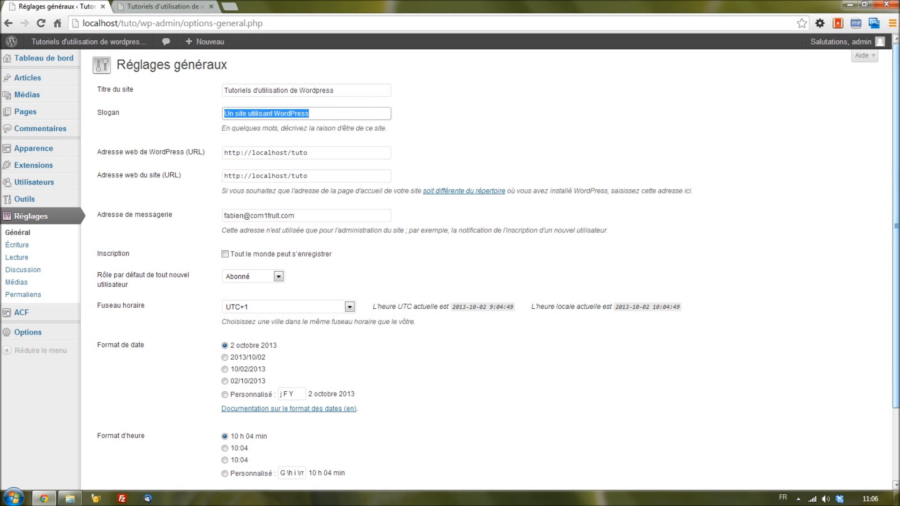
pyautogui.write('Un tutoriel de qualité')
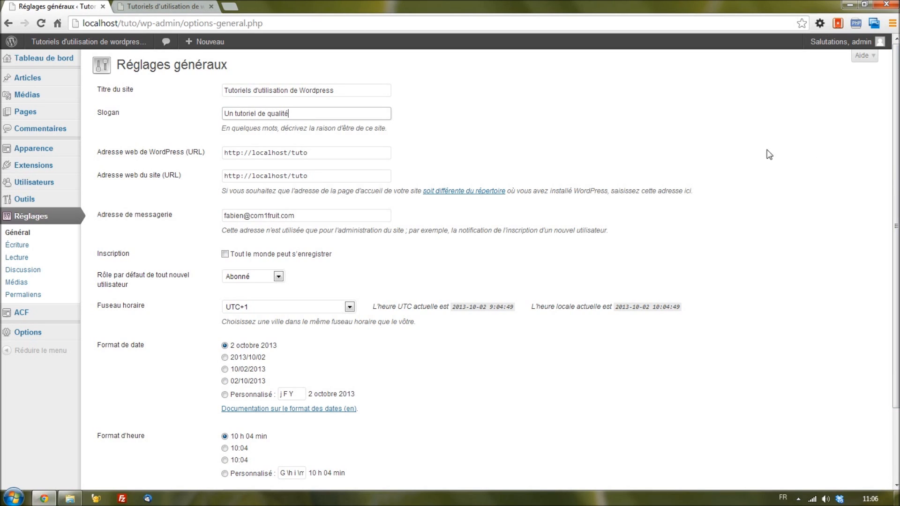
pyautogui.scroll(-3, 366, 298)
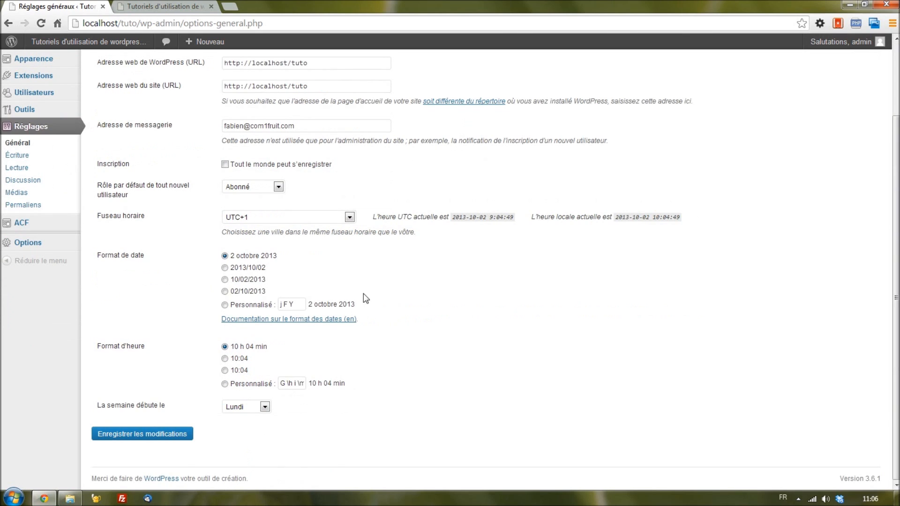
pyautogui.click(166, 437)
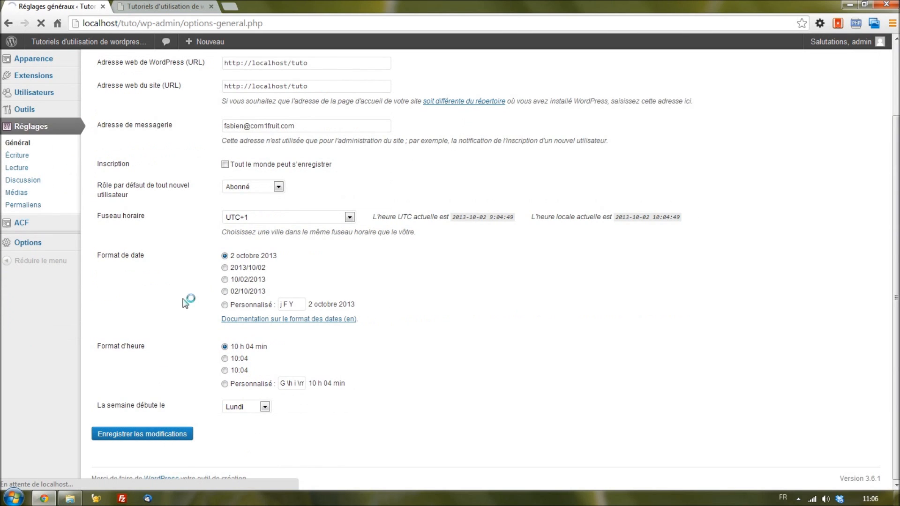
# Reload the public site to check its title and slogan, and return to the general settings
pyautogui.click(146, 5)
pyautogui.click(41, 22)
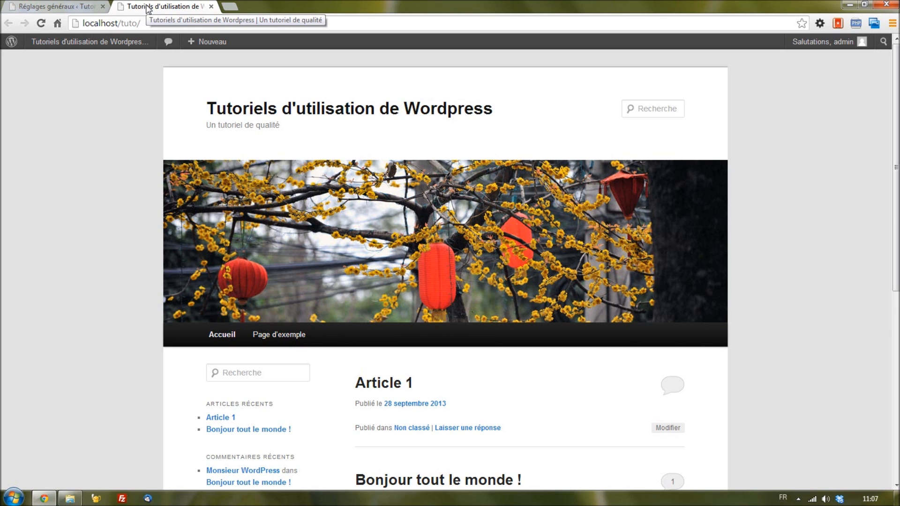
pyautogui.click(56, 6)
# Review the site title, the slogan, the WordPress address and the site address in the general settings
pyautogui.click(345, 116)
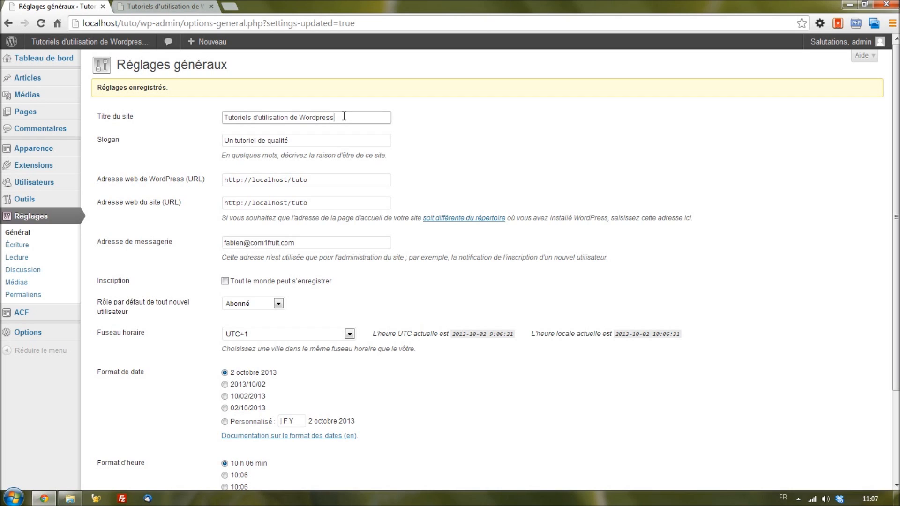
pyautogui.moveTo(344, 116); pyautogui.dragTo(175, 104)
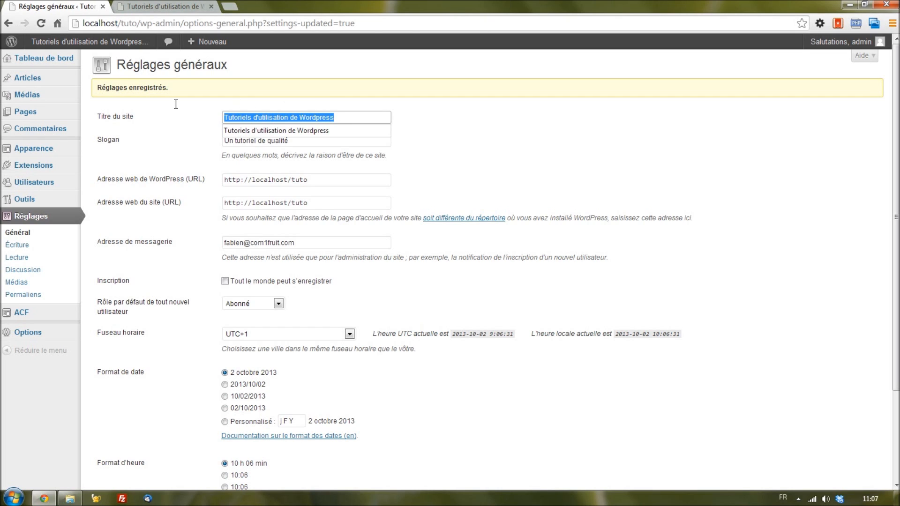
pyautogui.click(186, 142)
pyautogui.moveTo(306, 142); pyautogui.dragTo(195, 141)
pyautogui.click(195, 149)
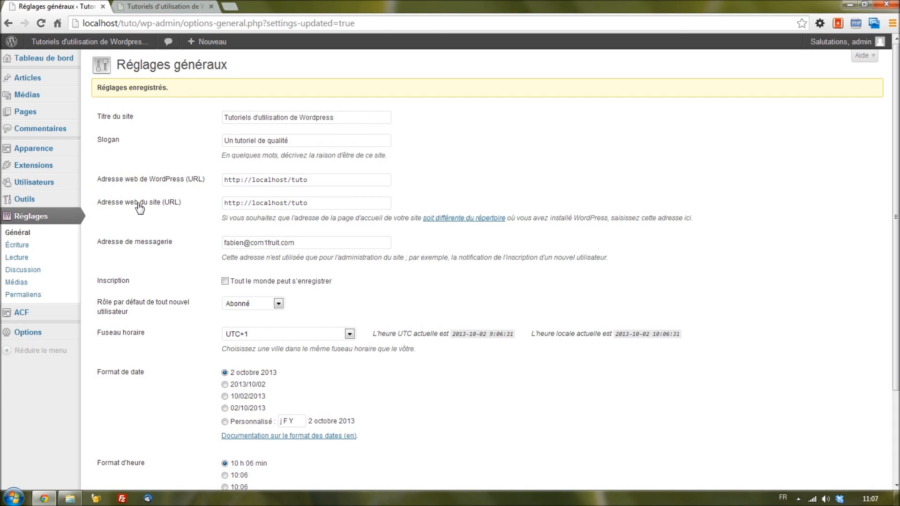
pyautogui.moveTo(320, 181); pyautogui.dragTo(211, 171)
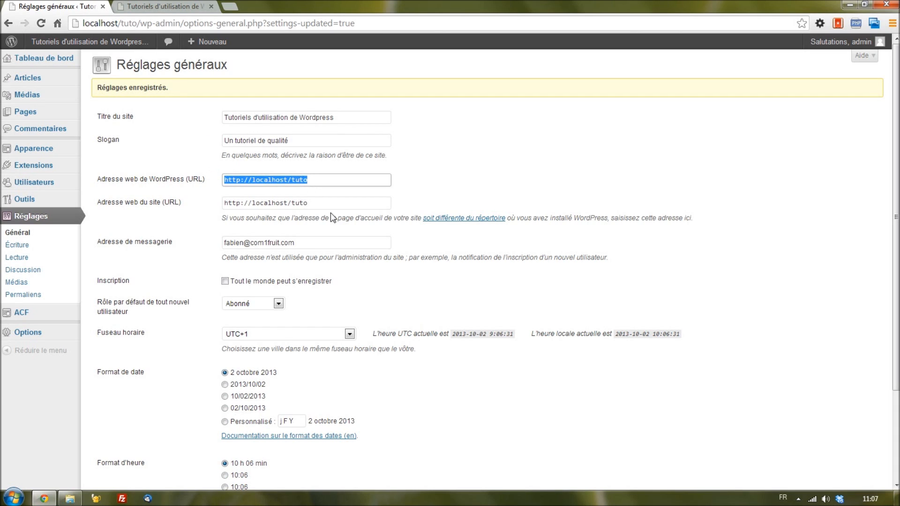
pyautogui.moveTo(333, 204); pyautogui.dragTo(225, 199)
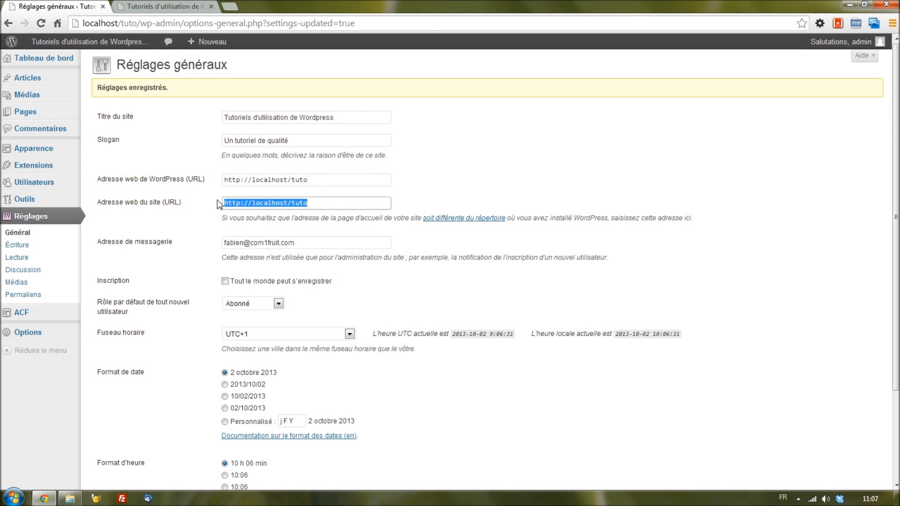
pyautogui.click(334, 203)
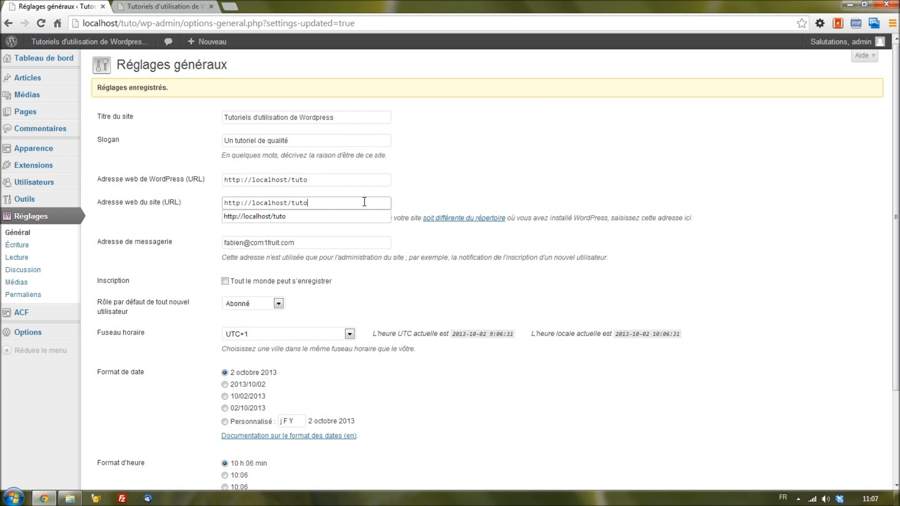
pyautogui.click(167, 221)
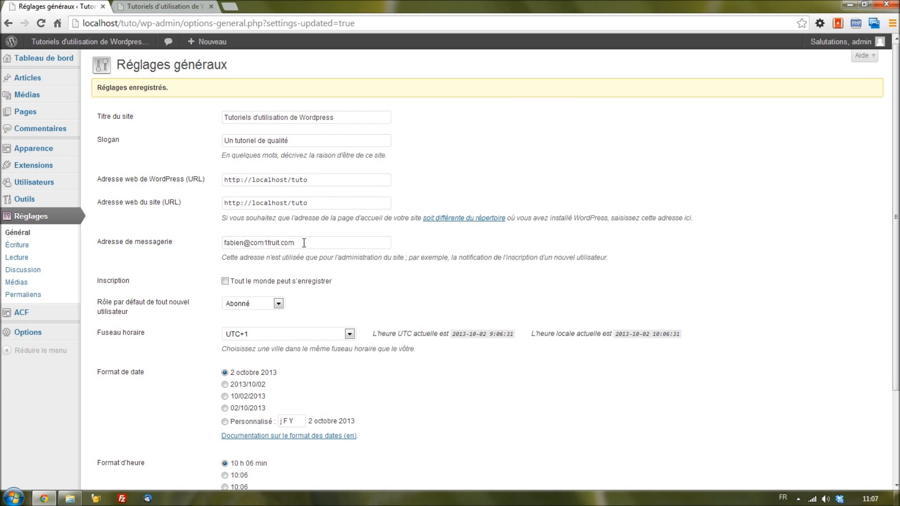
# Review the administration e-mail address field in the general settings
pyautogui.moveTo(304, 242); pyautogui.dragTo(203, 241)
pyautogui.click(205, 241)
pyautogui.moveTo(300, 243); pyautogui.dragTo(218, 243)
pyautogui.click(218, 243)
pyautogui.moveTo(324, 244); pyautogui.dragTo(224, 243)
pyautogui.click(224, 242)
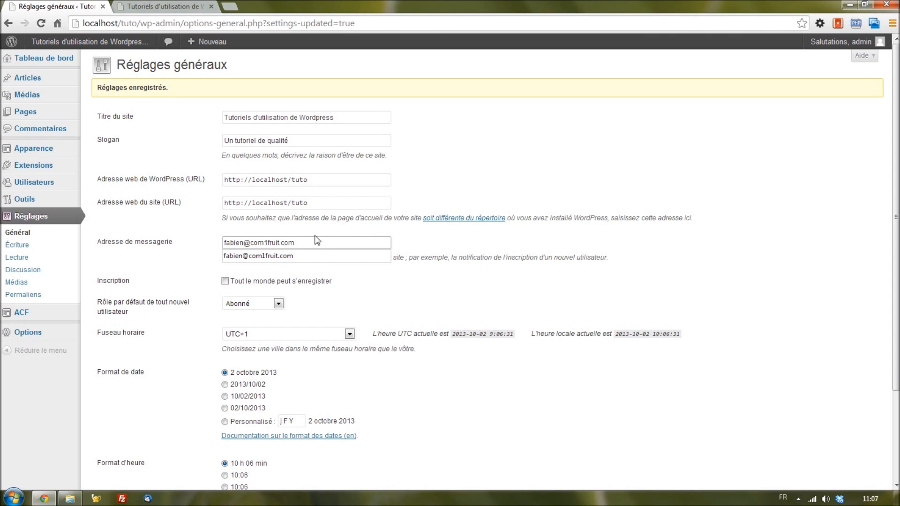
pyautogui.click(202, 239)
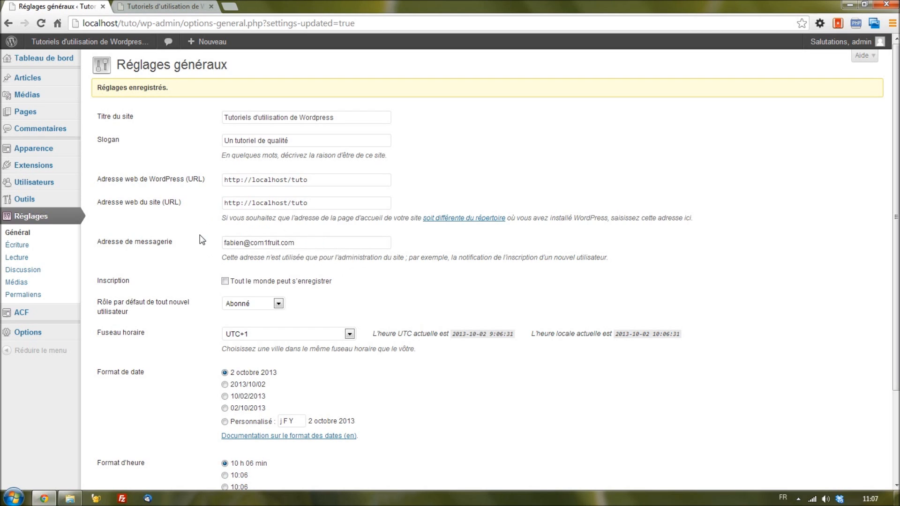
# Try allowing everyone to register and look through the default roles available for new users
pyautogui.scroll(-1, 202, 239)
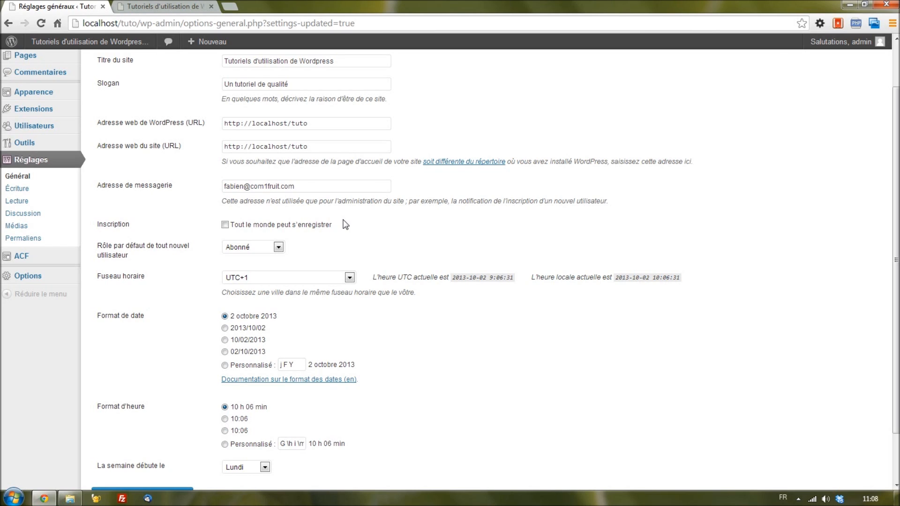
pyautogui.click(315, 227)
pyautogui.click(279, 246)
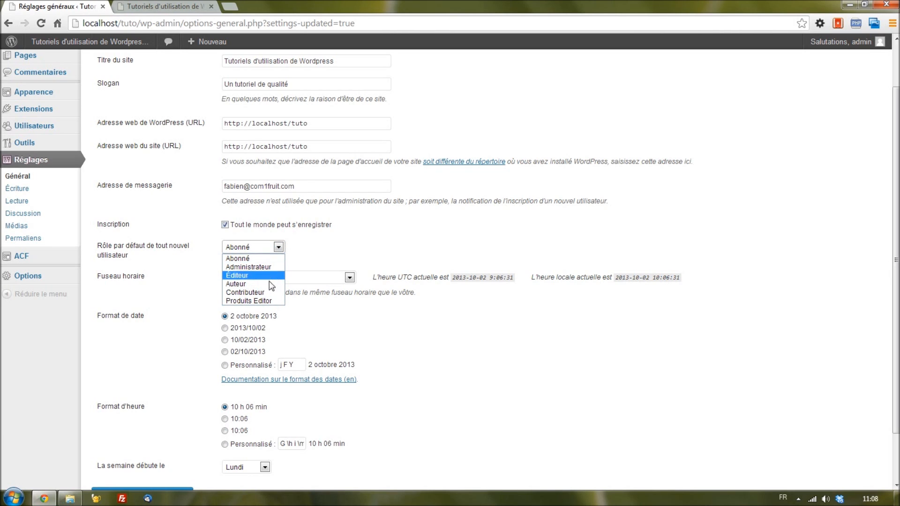
pyautogui.click(279, 259)
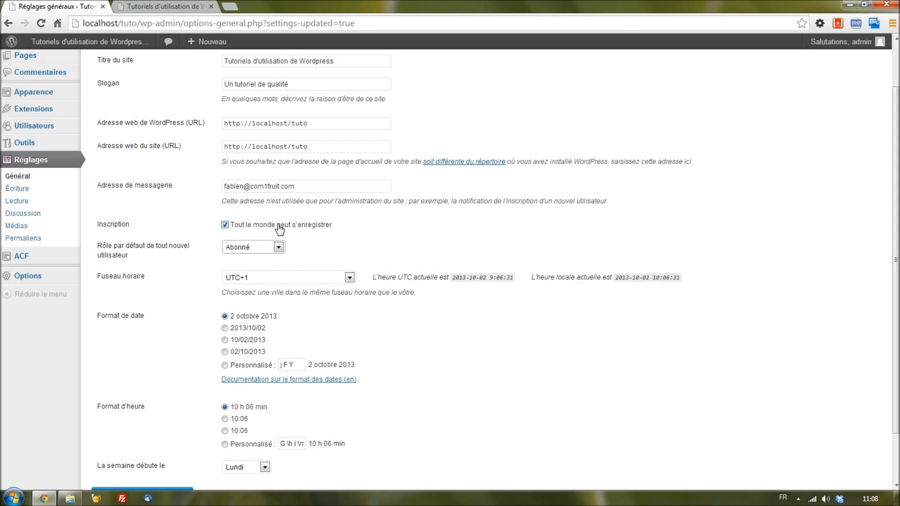
pyautogui.click(280, 246)
pyautogui.click(267, 263)
pyautogui.click(269, 247)
pyautogui.click(240, 258)
pyautogui.click(235, 228)
# Review the time zone, date format, time format and first day of the week in the general settings
pyautogui.scroll(-2, 244, 248)
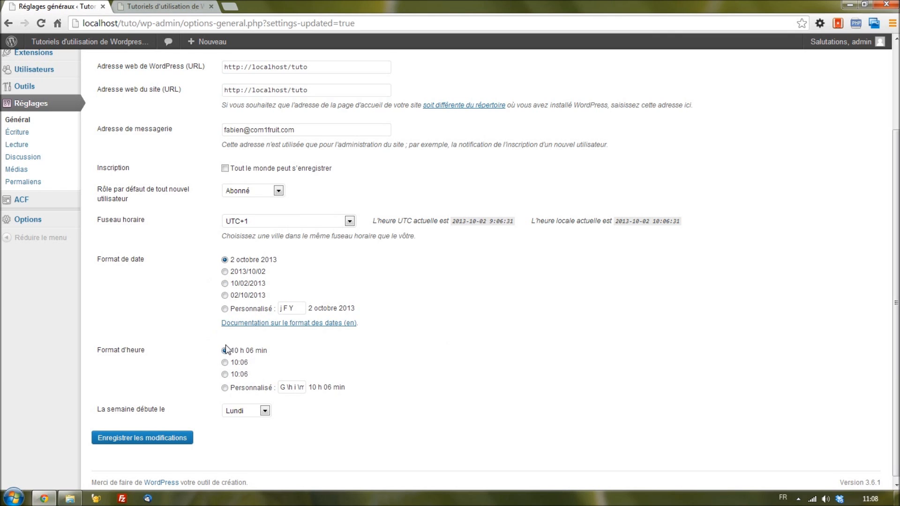
pyautogui.scroll(-1, 237, 370)
pyautogui.click(250, 407)
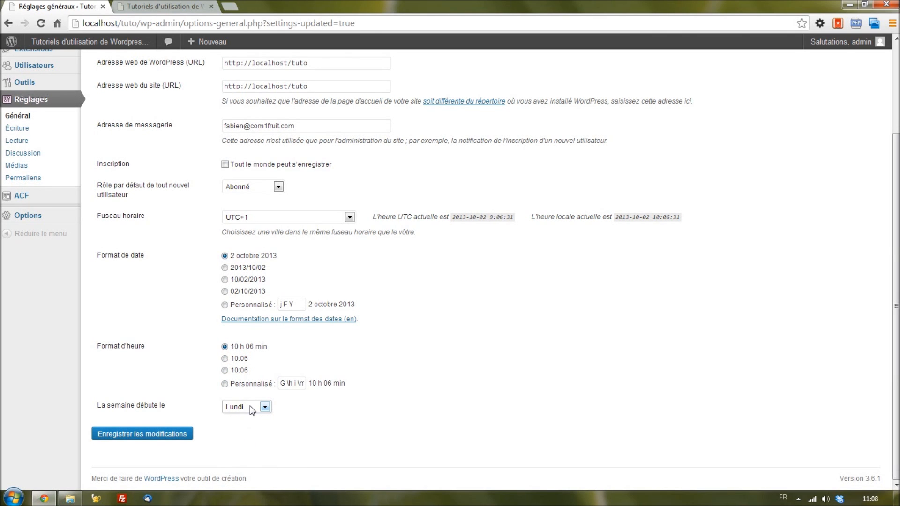
# Open the writing settings and review the default article category and format choices, along with the e-mail publishing and update service options
pyautogui.click(28, 130)
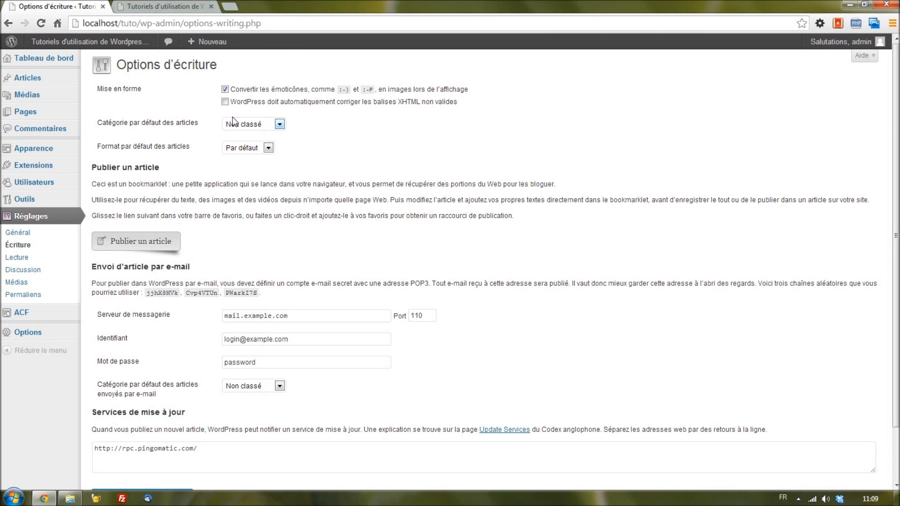
pyautogui.click(279, 125)
pyautogui.click(276, 123)
pyautogui.click(276, 123)
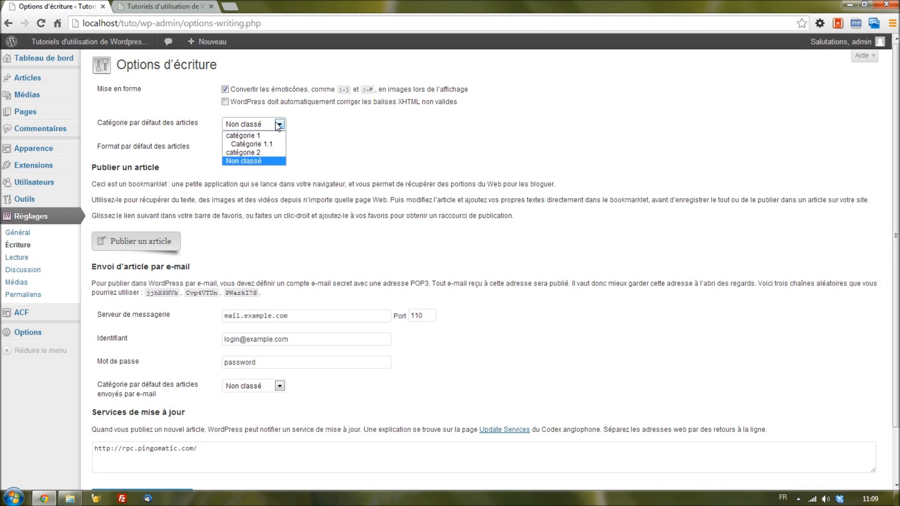
pyautogui.click(272, 162)
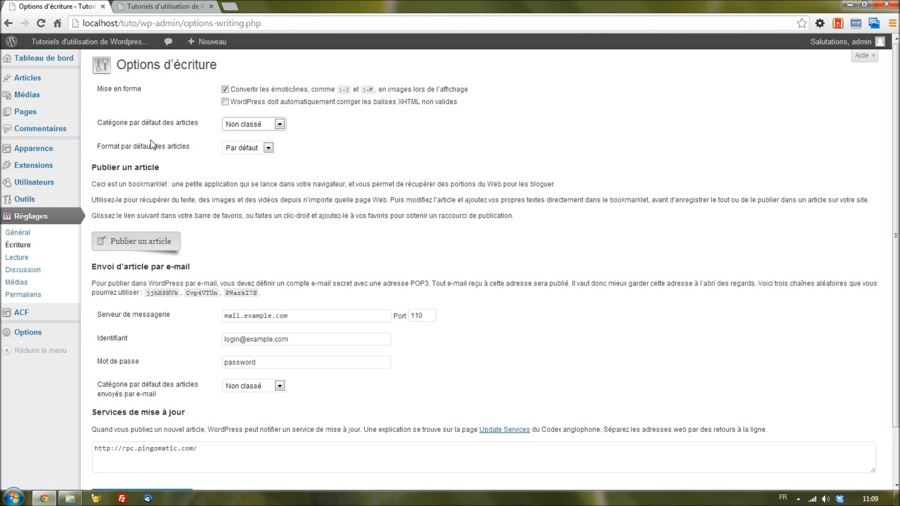
pyautogui.click(256, 149)
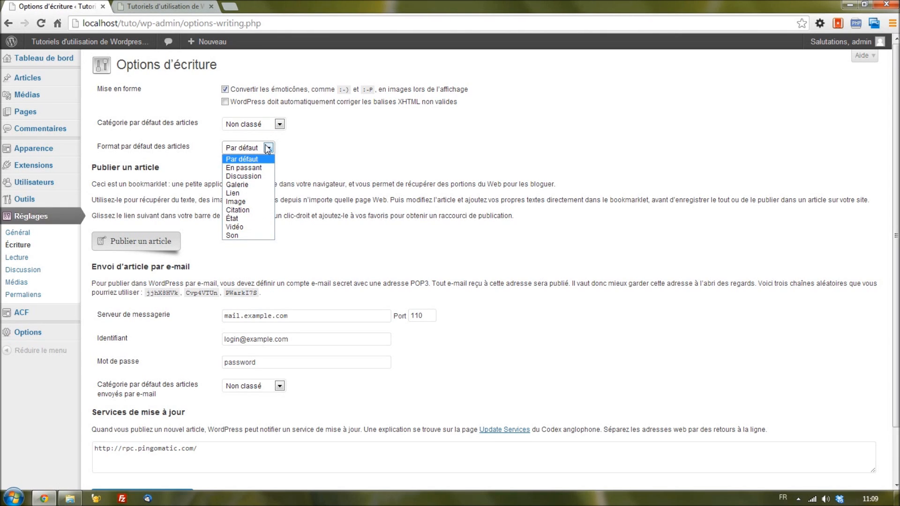
pyautogui.click(268, 148)
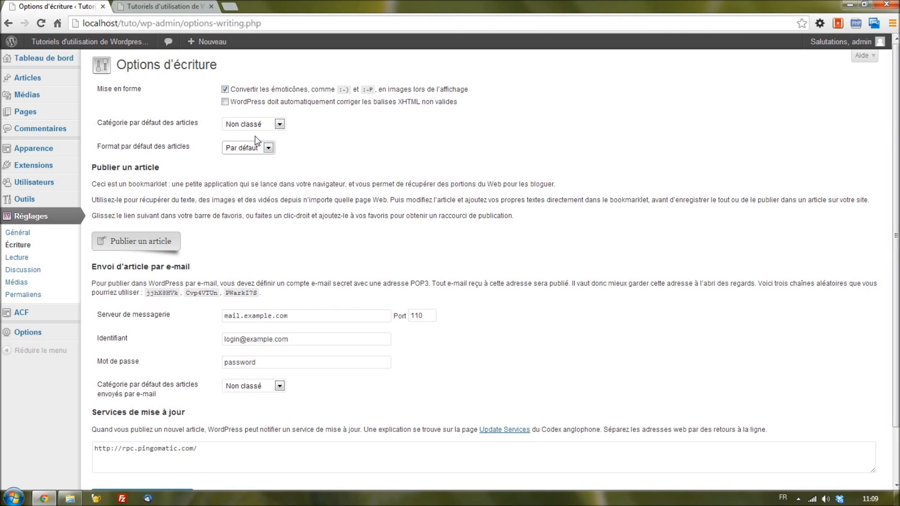
pyautogui.scroll(-3, 246, 123)
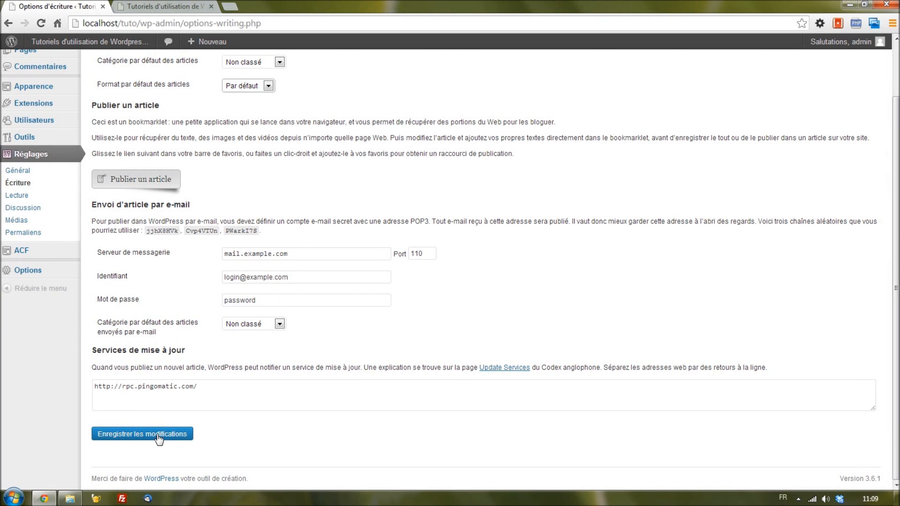
# Open the reading settings and view the articles on the site's home page before returning to these settings
pyautogui.click(40, 198)
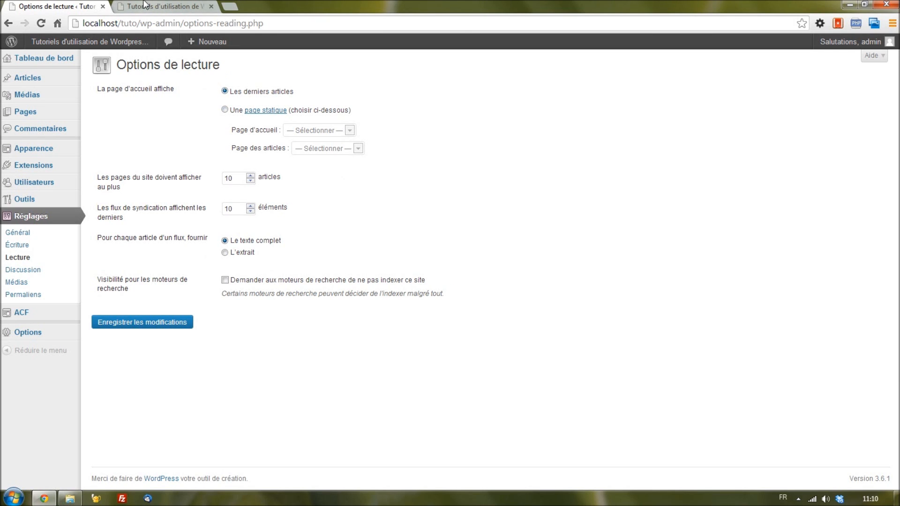
pyautogui.click(160, 6)
pyautogui.scroll(-1, 281, 272)
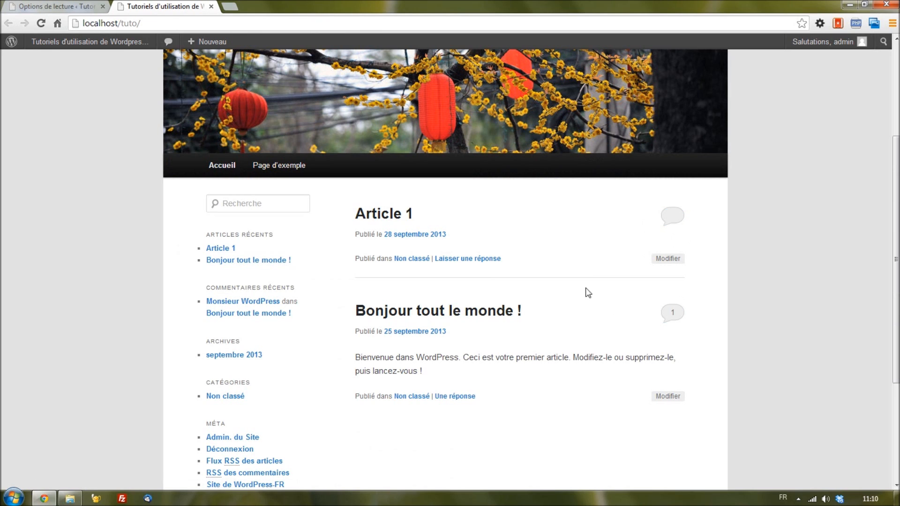
pyautogui.click(80, 5)
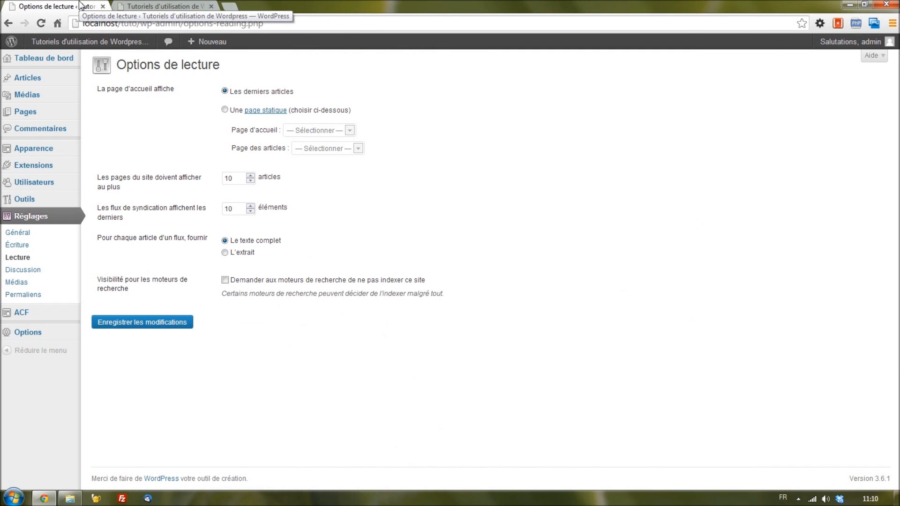
# View the "Page d'exemple" page on the site, then return to the site's home page
pyautogui.click(177, 6)
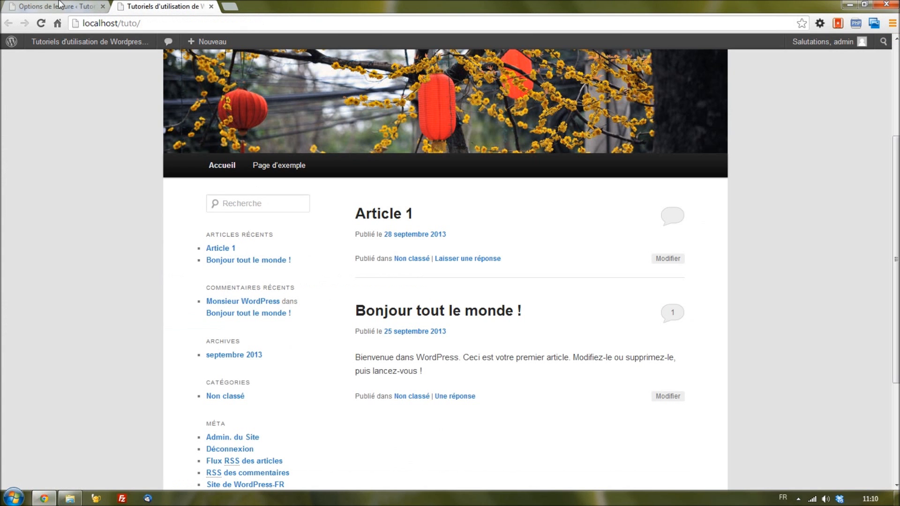
pyautogui.click(287, 166)
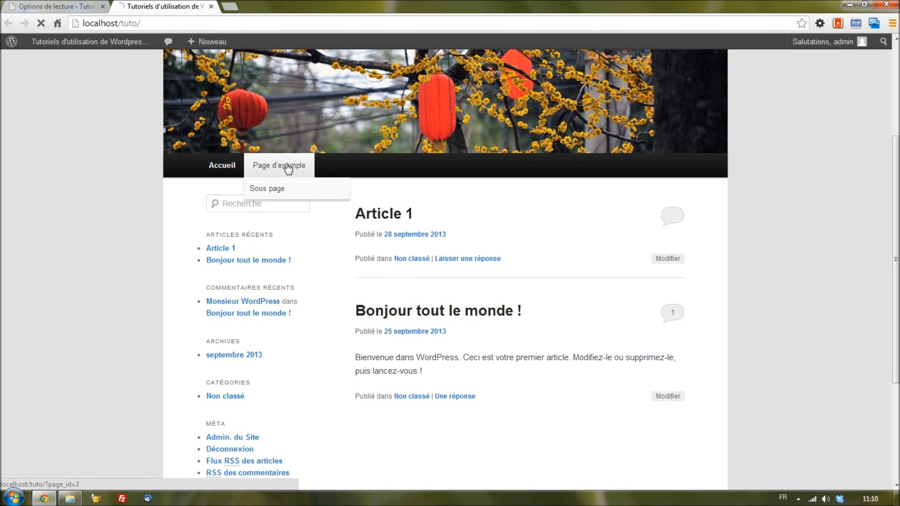
pyautogui.scroll(-10, 421, 370)
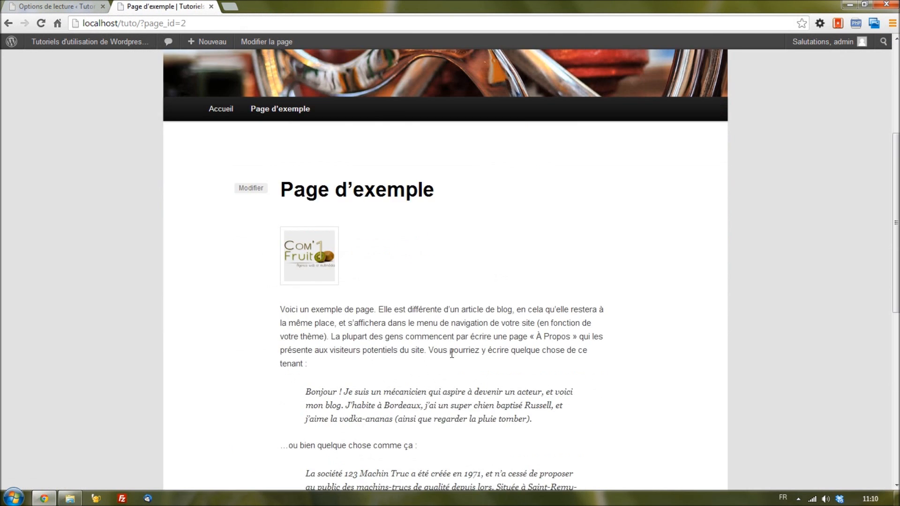
pyautogui.scroll(10, 397, 164)
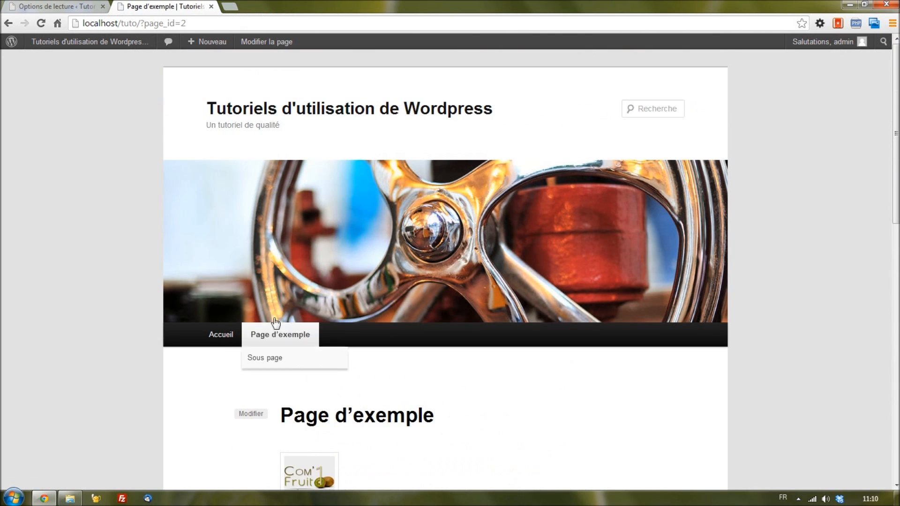
pyautogui.click(220, 334)
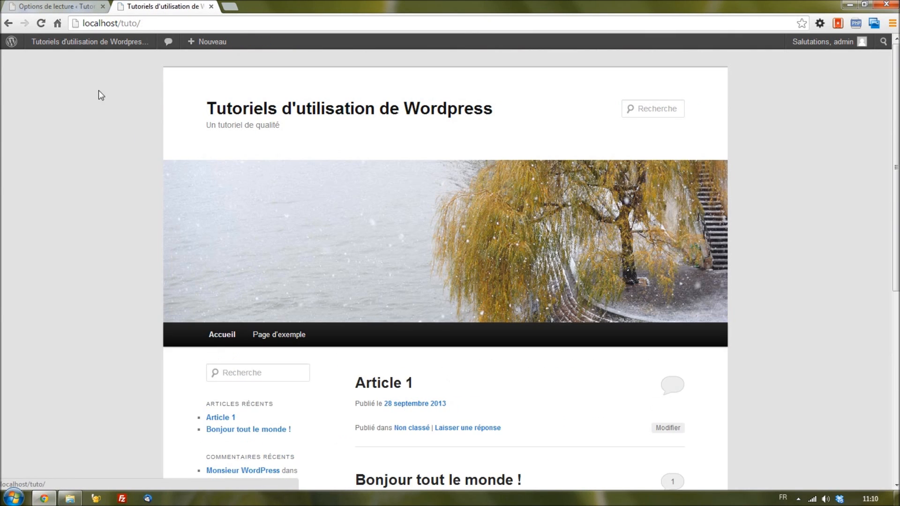
# Make the home page a static page in the reading settings, using "Page d'exemple", and save the changes
pyautogui.click(47, 4)
pyautogui.doubleClick(103, 88)
pyautogui.moveTo(117, 89); pyautogui.dragTo(172, 90)
pyautogui.click(225, 110)
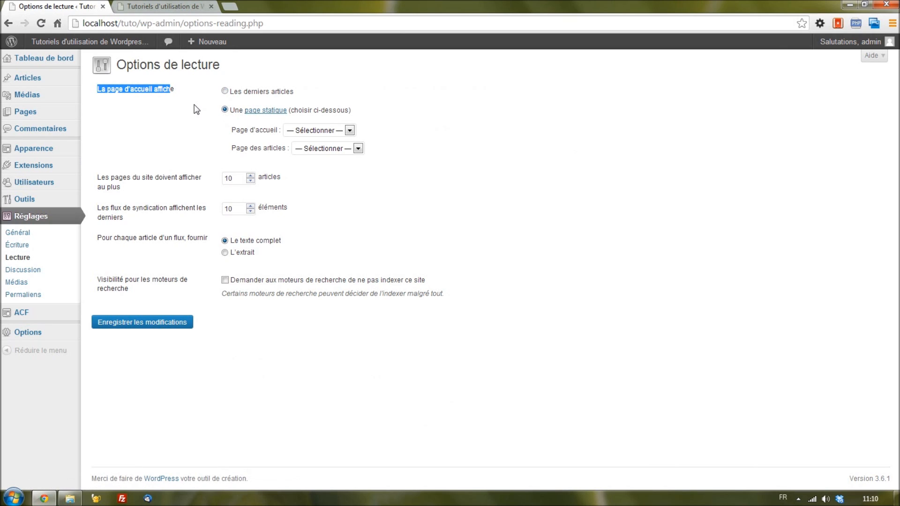
pyautogui.click(318, 131)
pyautogui.click(319, 131)
pyautogui.click(318, 130)
pyautogui.click(316, 150)
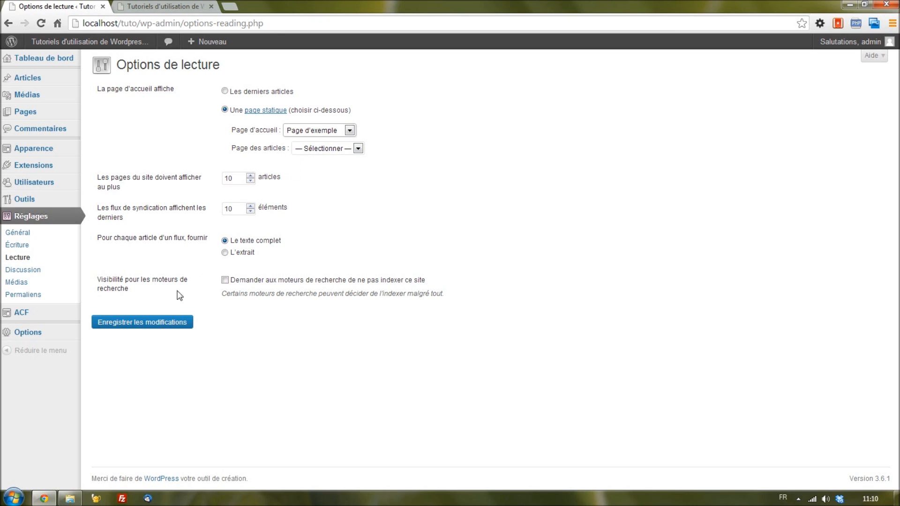
pyautogui.click(150, 324)
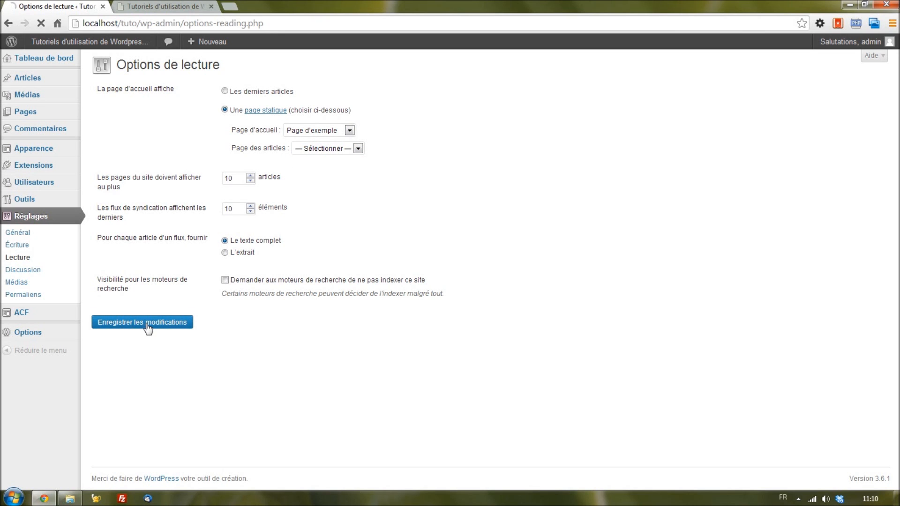
# Reload the site's home page and examine its static content and navigation menu
pyautogui.click(160, 5)
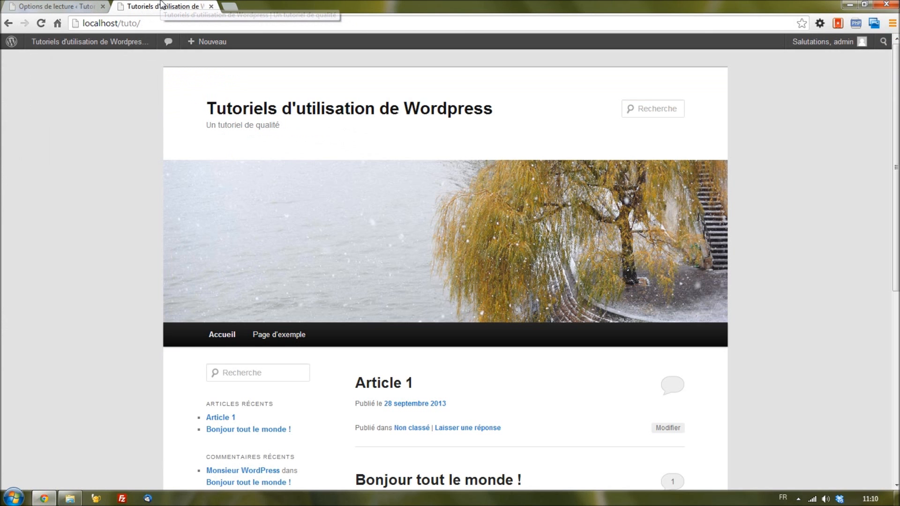
pyautogui.click(228, 346)
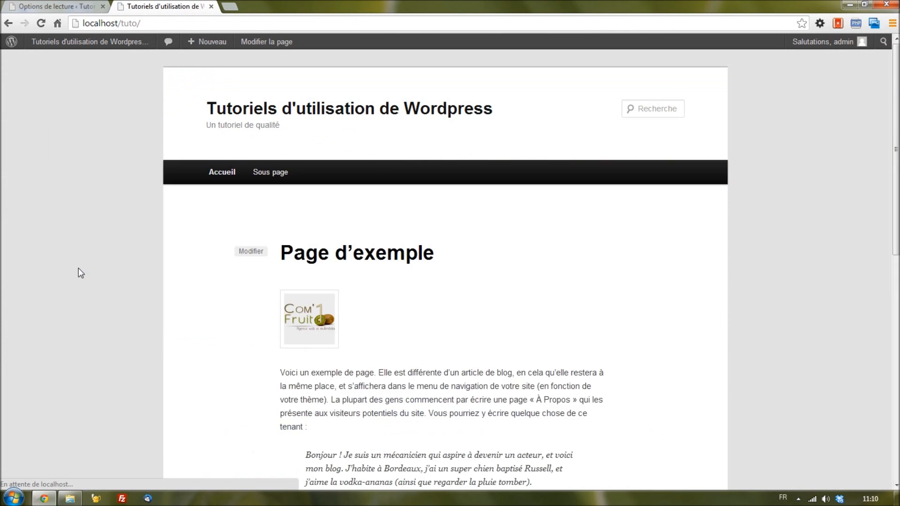
pyautogui.scroll(-5, 80, 262)
pyautogui.scroll(-5, 405, 167)
pyautogui.scroll(6, 401, 196)
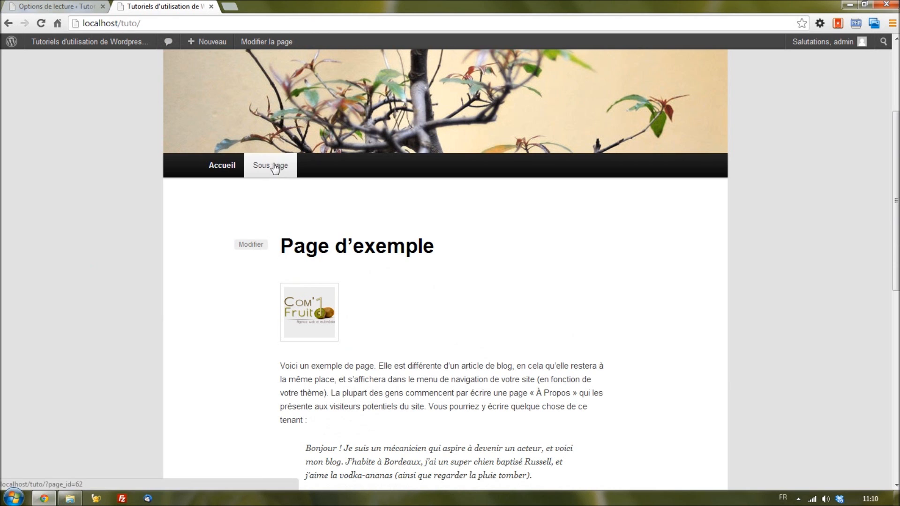
pyautogui.scroll(-1, 307, 216)
pyautogui.scroll(-7, 307, 216)
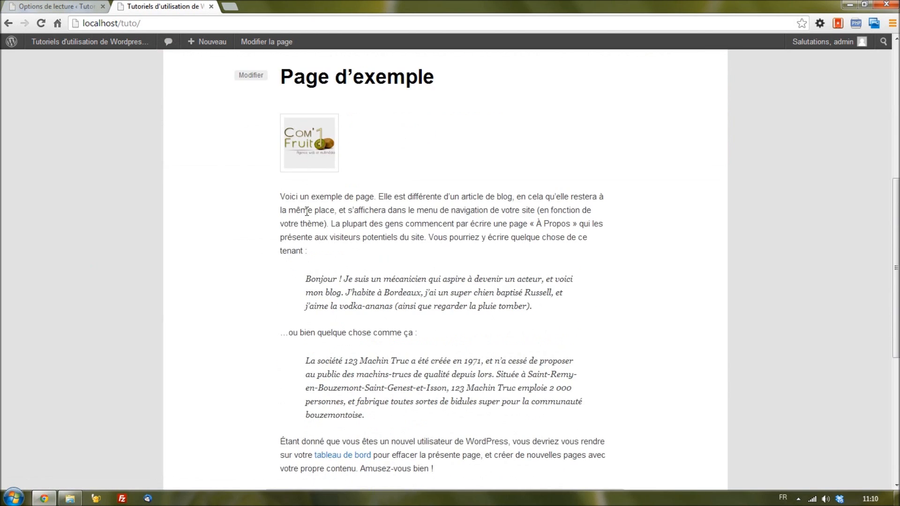
pyautogui.scroll(8, 306, 214)
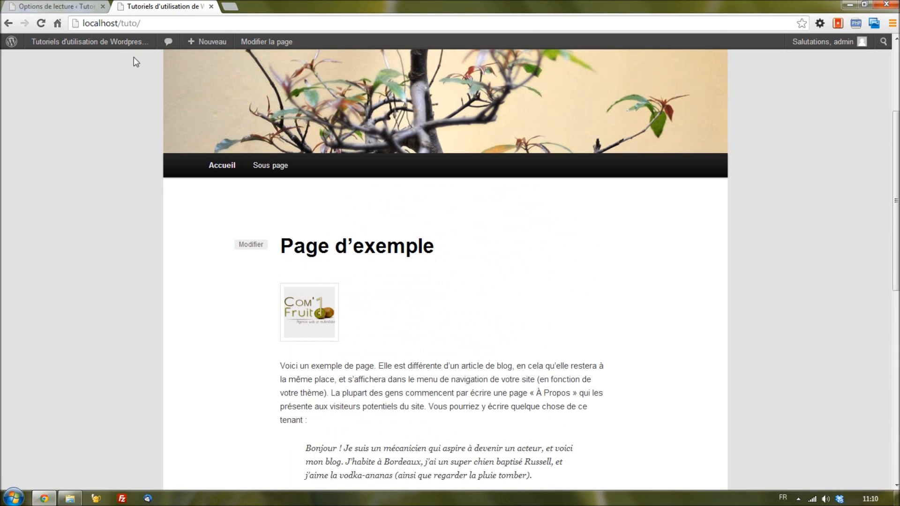
# Set "Sous page" as the articles page in the reading settings and save the changes
pyautogui.click(79, 9)
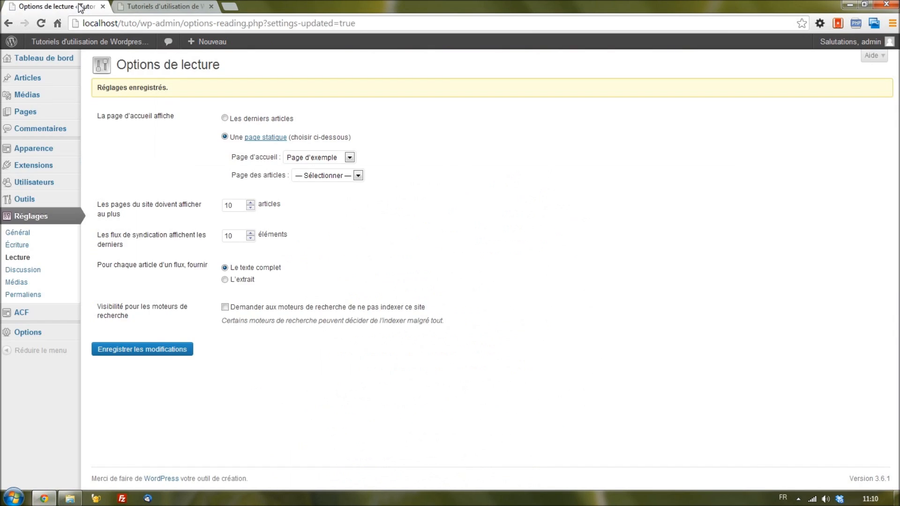
pyautogui.click(335, 178)
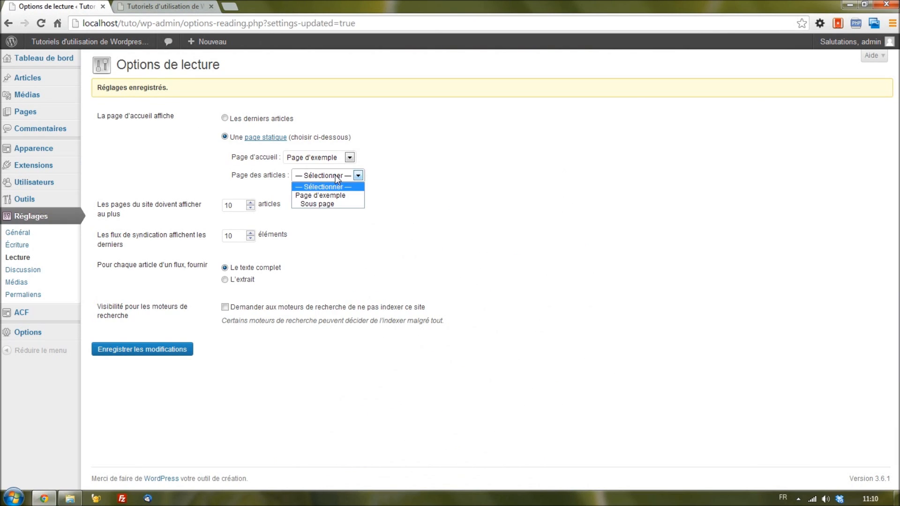
pyautogui.click(330, 204)
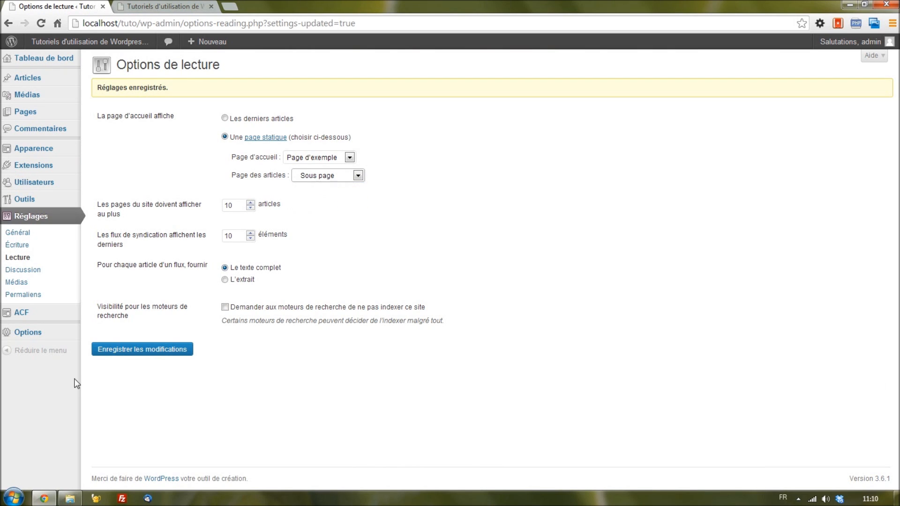
pyautogui.click(119, 353)
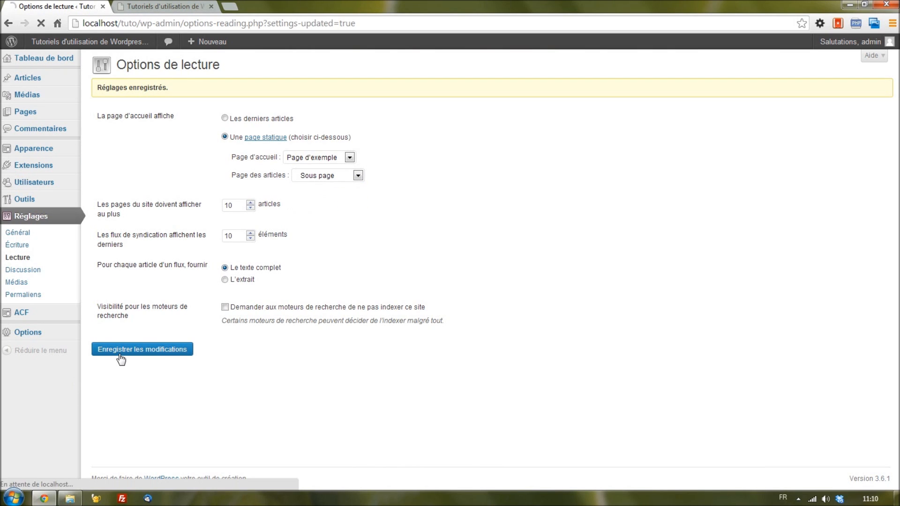
# Reload the site's home page and open "Sous page" to examine its article list
pyautogui.click(155, 6)
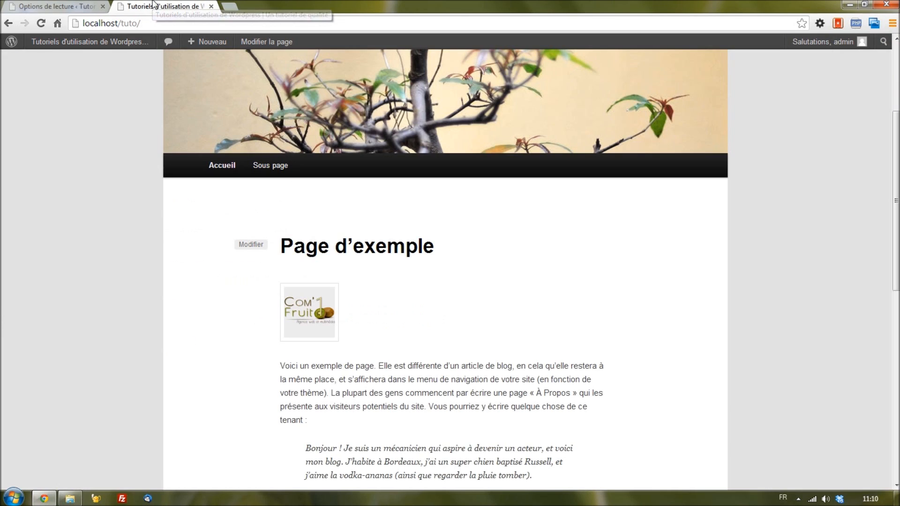
pyautogui.click(218, 172)
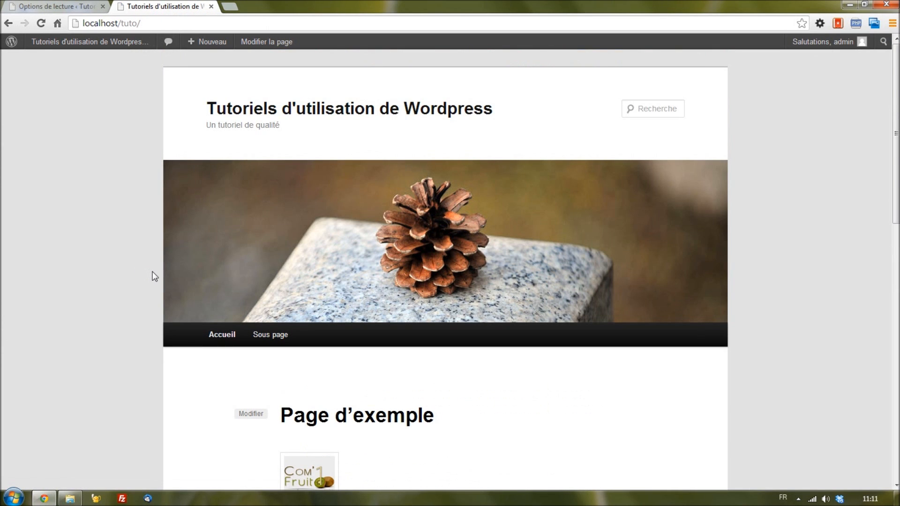
pyautogui.scroll(-2, 154, 274)
pyautogui.click(266, 221)
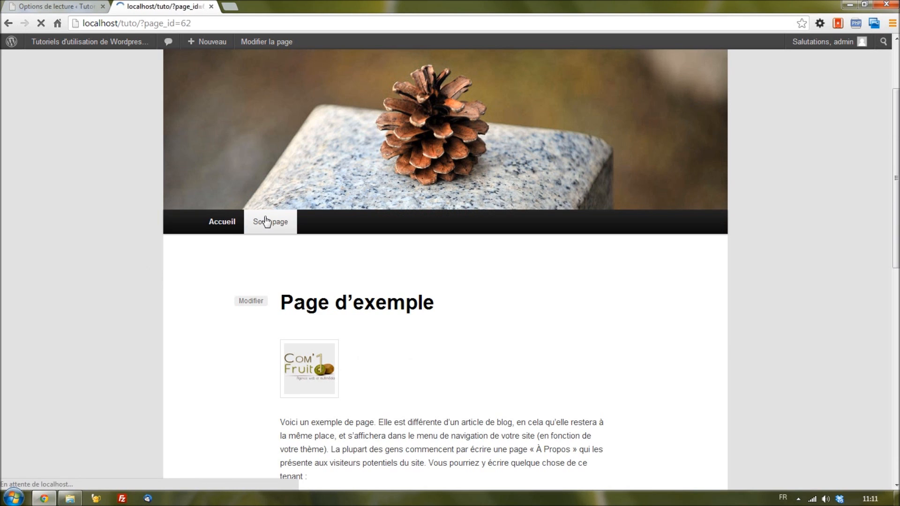
pyautogui.scroll(-4, 269, 226)
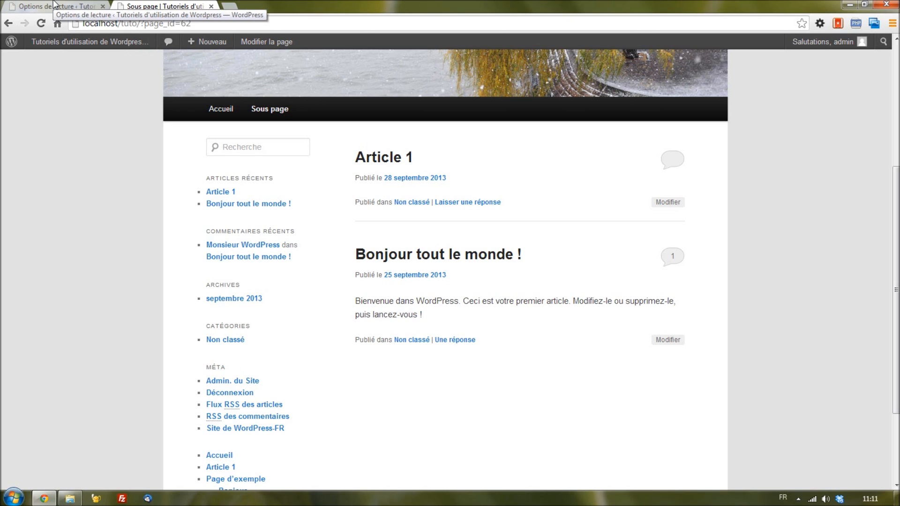
# Review the article limit and feed options in the reading settings against the article list on "Sous page"
pyautogui.click(54, 6)
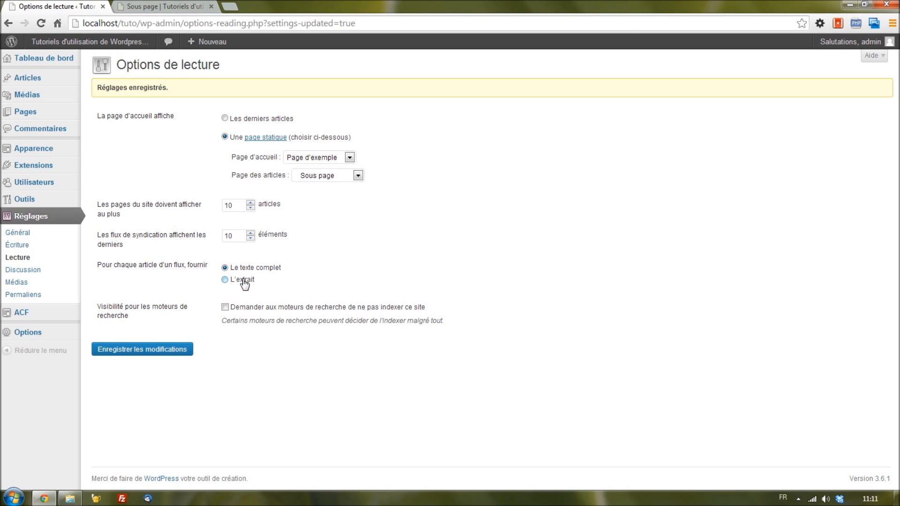
pyautogui.click(204, 6)
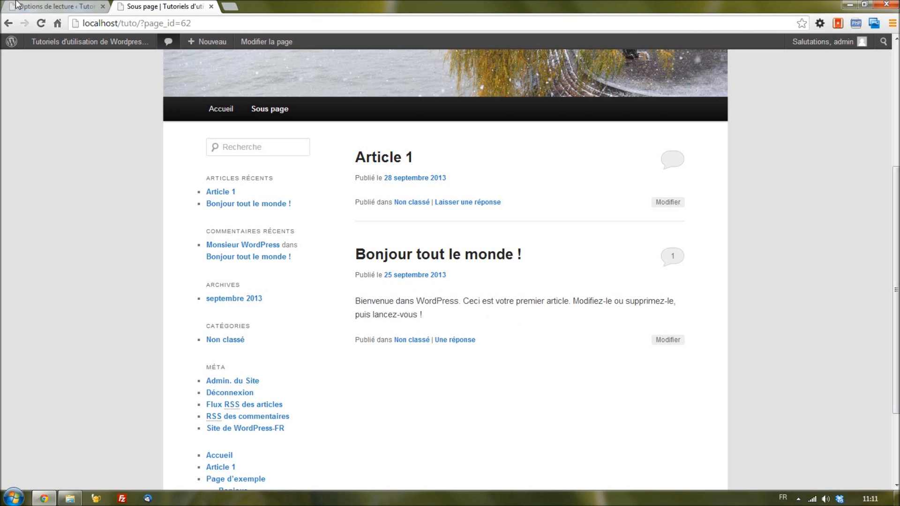
pyautogui.click(51, 6)
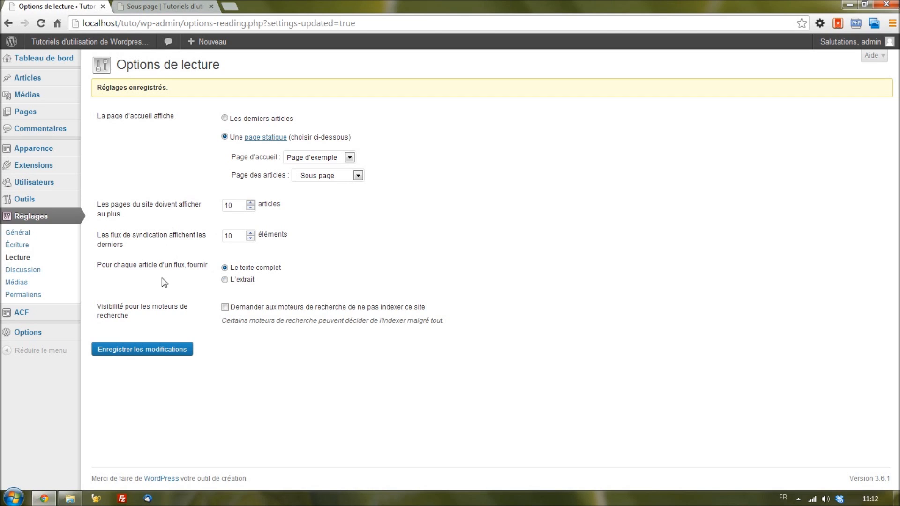
# Examine the search engine visibility setting and its option asking search engines not to index the site
pyautogui.moveTo(124, 307); pyautogui.dragTo(151, 320)
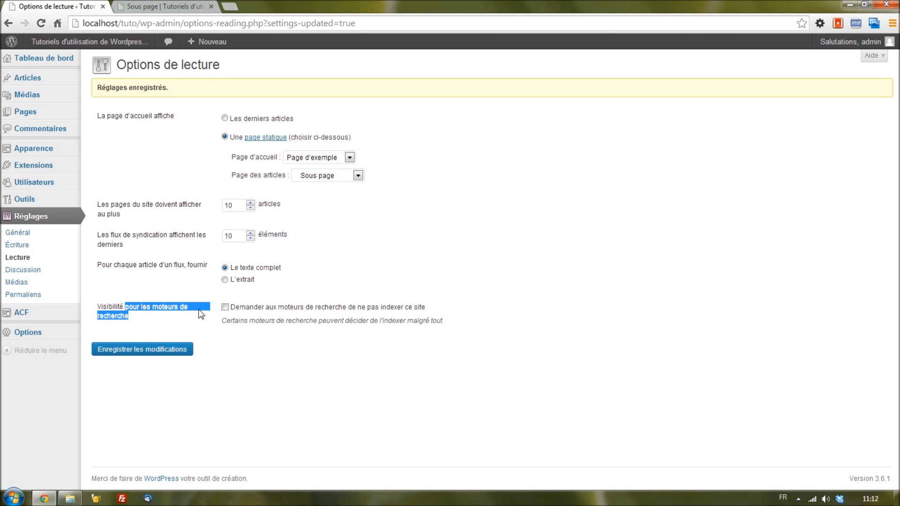
pyautogui.click(327, 287)
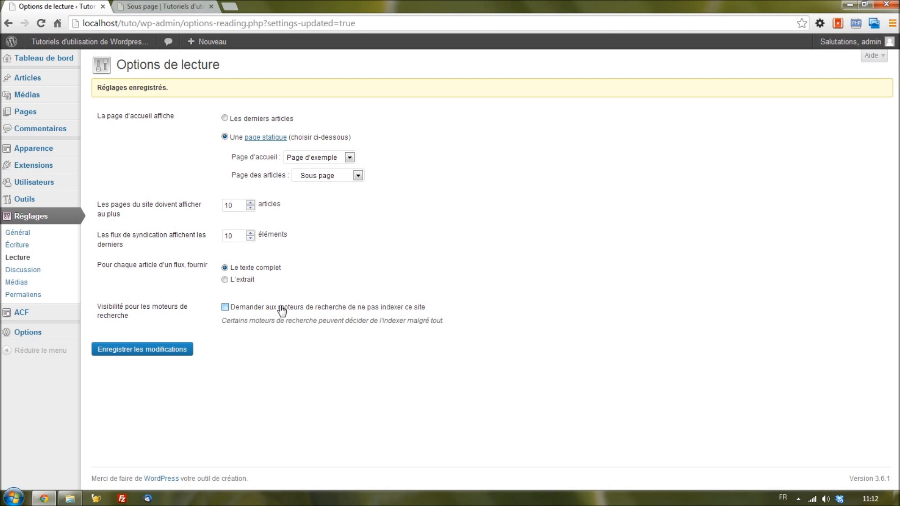
pyautogui.click(300, 313)
pyautogui.doubleClick(300, 311)
pyautogui.click(330, 288)
pyautogui.click(300, 312)
# Review the comment options in the discussion settings, then open the media settings to examine the image sizes
pyautogui.click(55, 270)
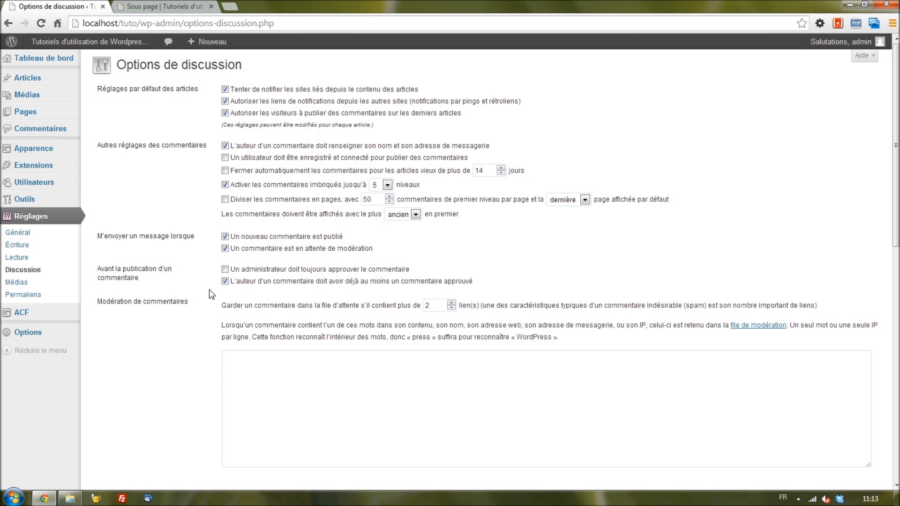
pyautogui.click(66, 286)
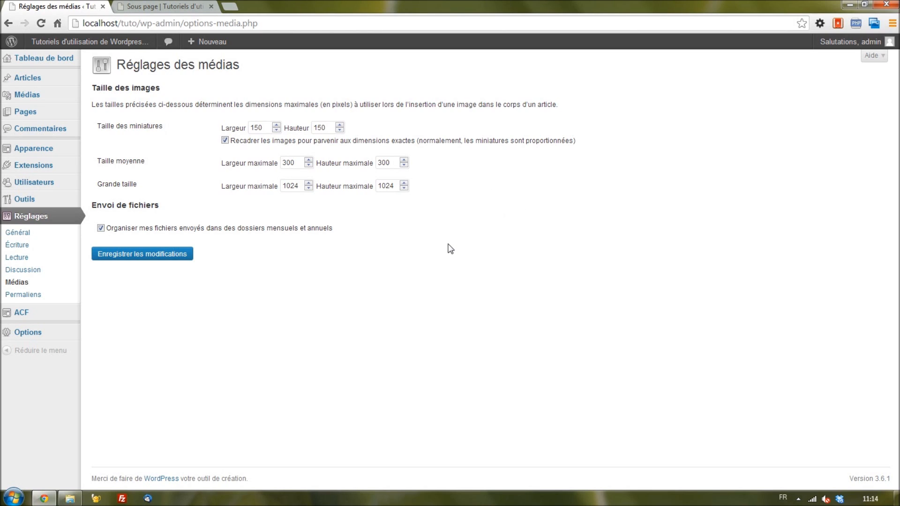
# Open the permalink settings and examine the default address structure
pyautogui.click(71, 297)
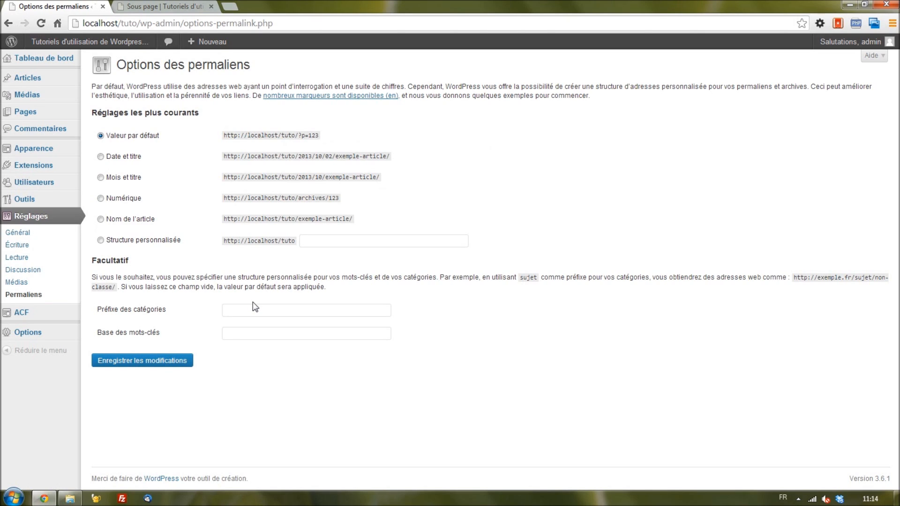
pyautogui.moveTo(224, 136)
pyautogui.mouseDown()
pyautogui.moveTo(319, 134)
pyautogui.moveTo(227, 135)
pyautogui.mouseUp()
pyautogui.click(301, 124)
# Open the site's home page and then "Sous page" to examine how each page's web address is formed
pyautogui.click(177, 8)
pyautogui.click(216, 109)
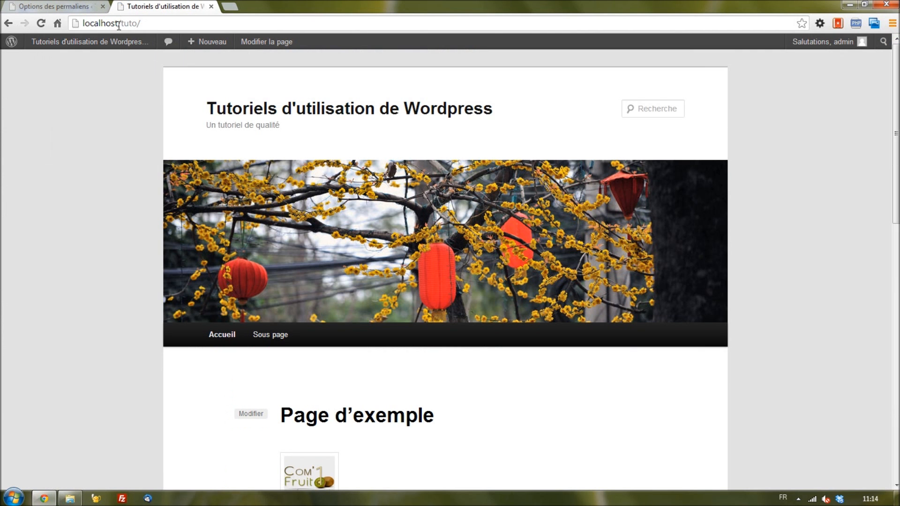
pyautogui.moveTo(140, 23); pyautogui.dragTo(79, 23)
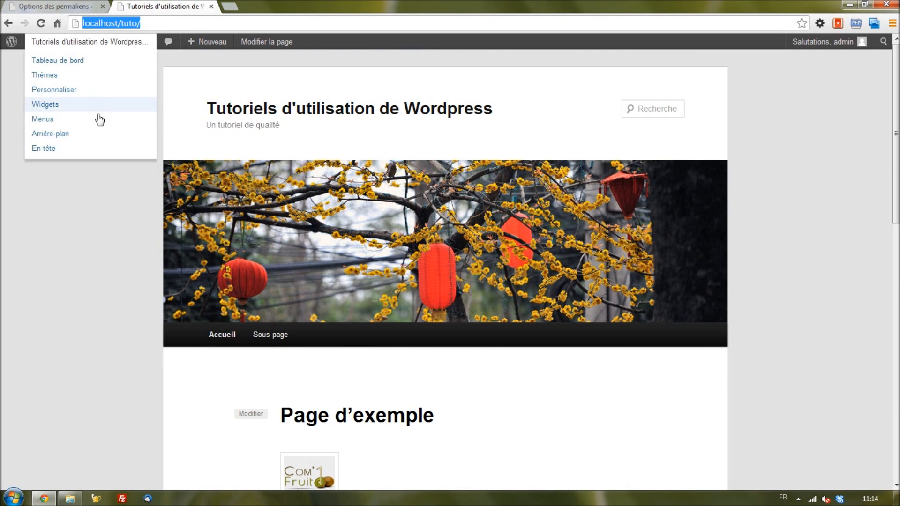
pyautogui.click(71, 261)
pyautogui.click(276, 336)
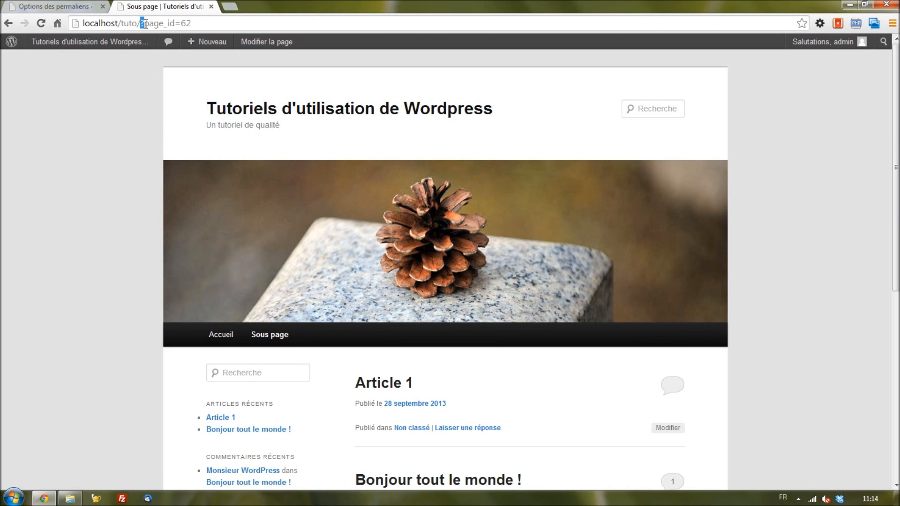
pyautogui.moveTo(146, 24); pyautogui.dragTo(197, 25)
pyautogui.click(182, 24)
# Replace the "?page_id=62" part of the "Sous page" web address with "sous-page/"
pyautogui.moveTo(141, 23); pyautogui.dragTo(242, 25)
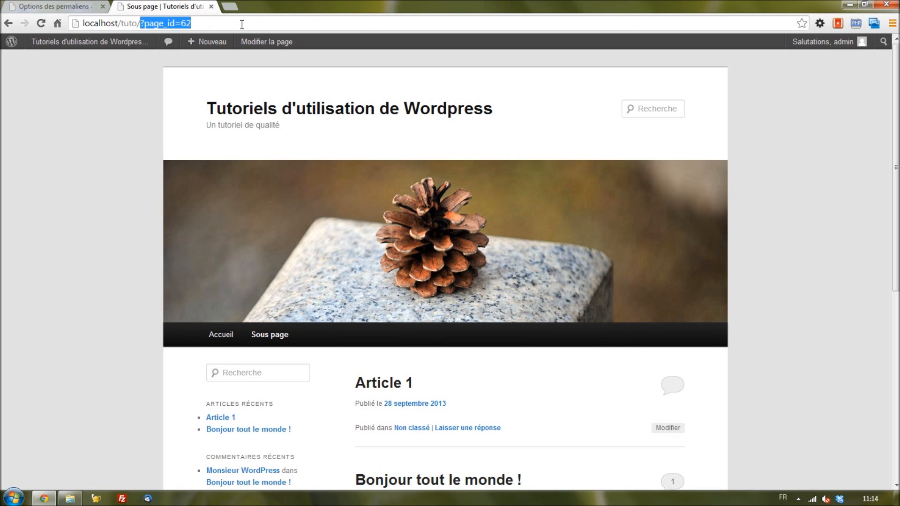
pyautogui.write('sou')
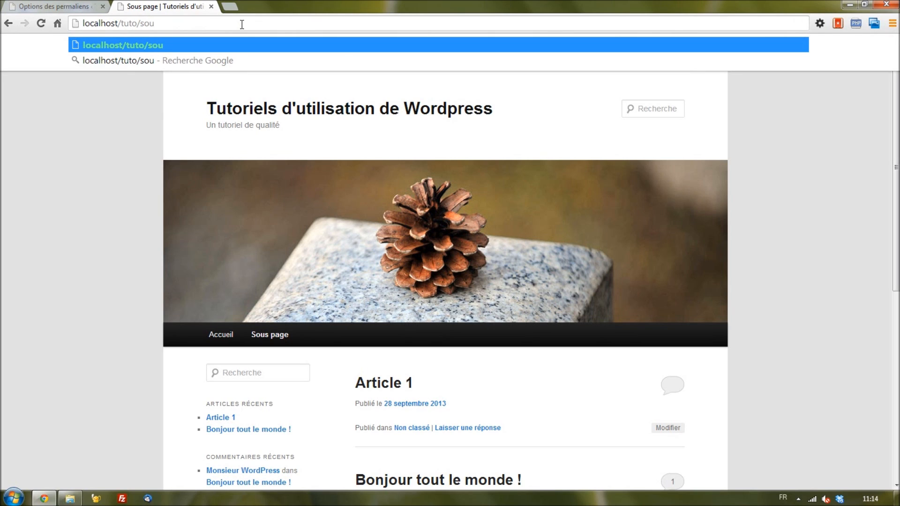
pyautogui.write('s-page/')
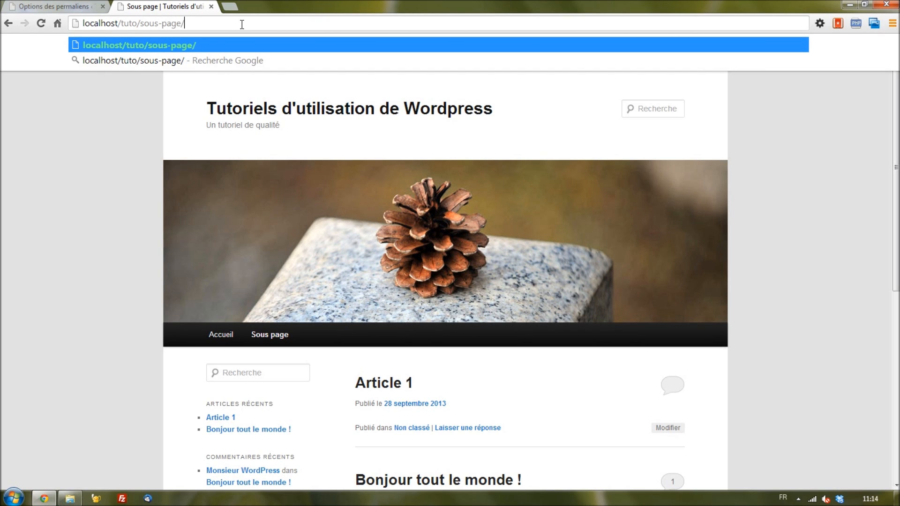
# Return to the permalink settings, choose the "Mois et titre" address structure and save it
pyautogui.click(40, 6)
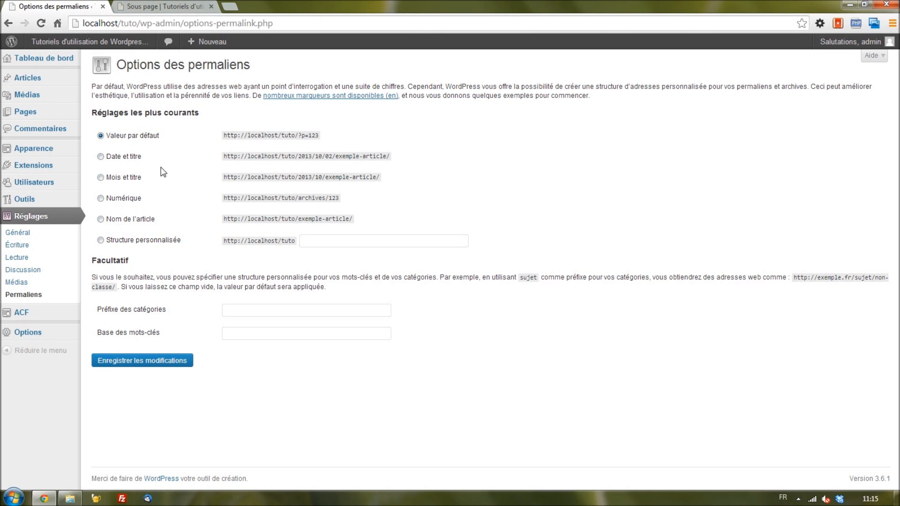
pyautogui.click(111, 178)
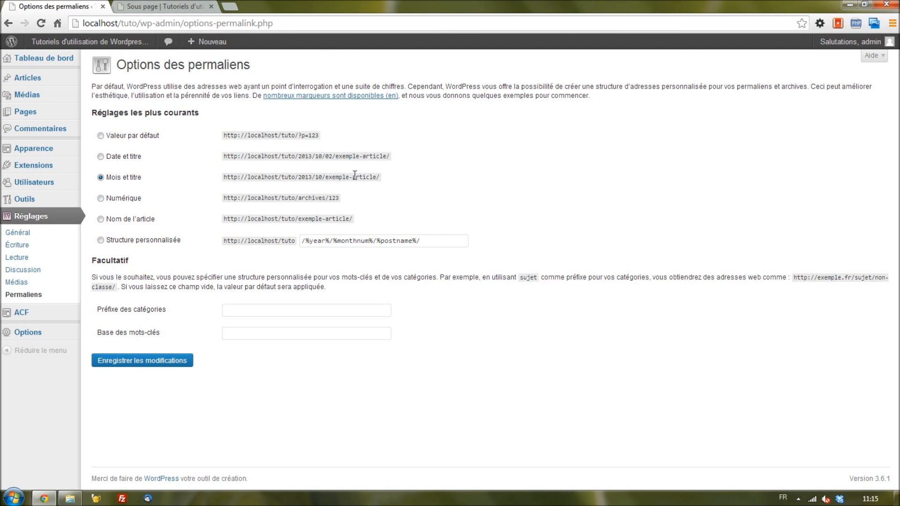
pyautogui.click(154, 364)
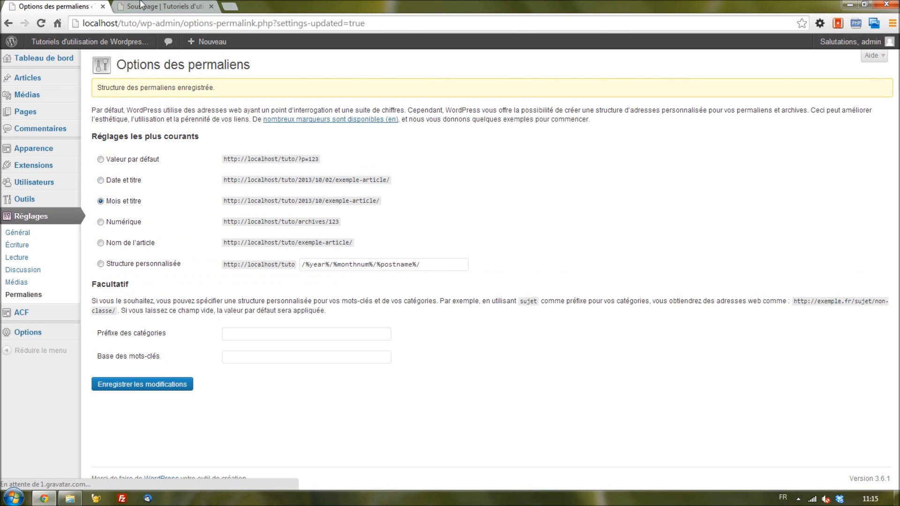
# On the public site, open the home page, "Sous page" and "Article 1" to examine how their web addresses are formed
pyautogui.click(154, 4)
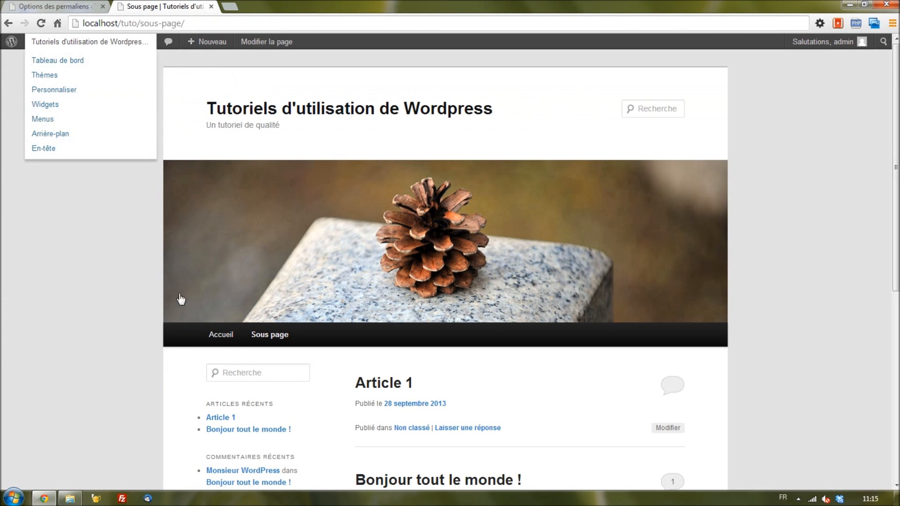
pyautogui.click(220, 334)
pyautogui.scroll(-1, 91, 267)
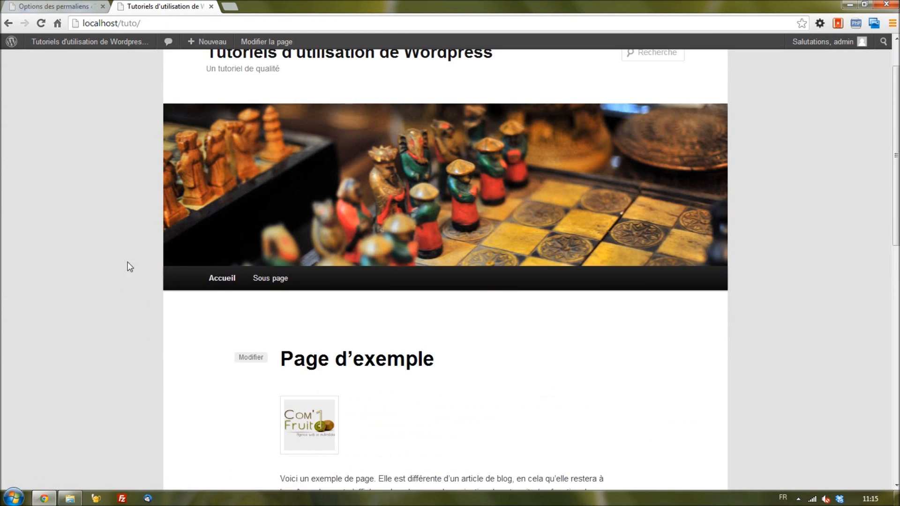
pyautogui.click(280, 283)
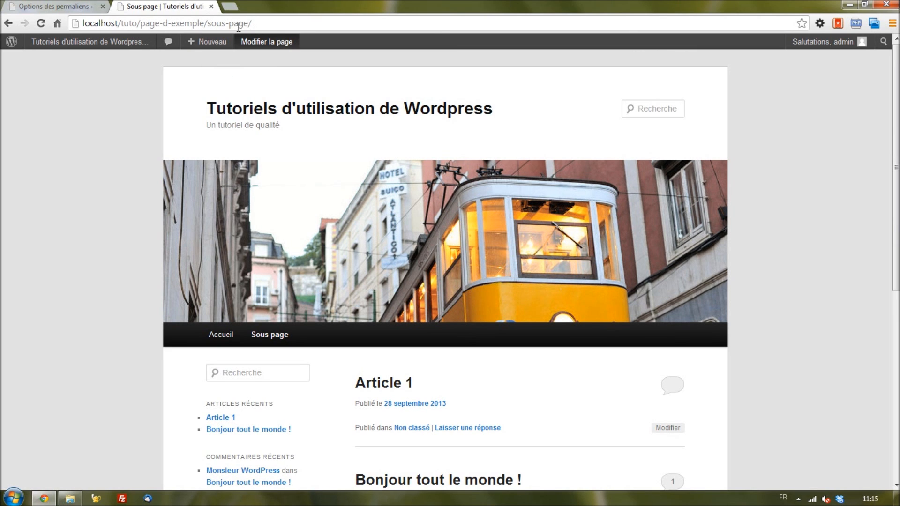
pyautogui.scroll(-3, 331, 212)
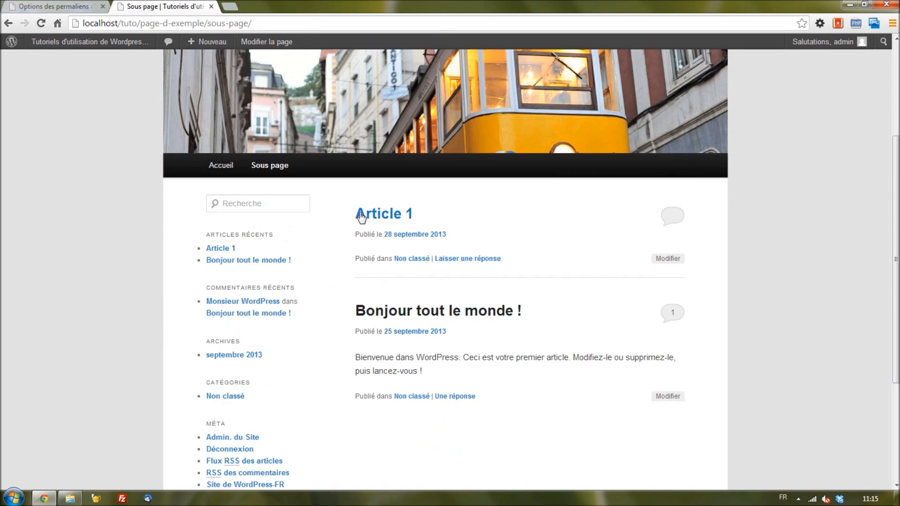
pyautogui.click(378, 215)
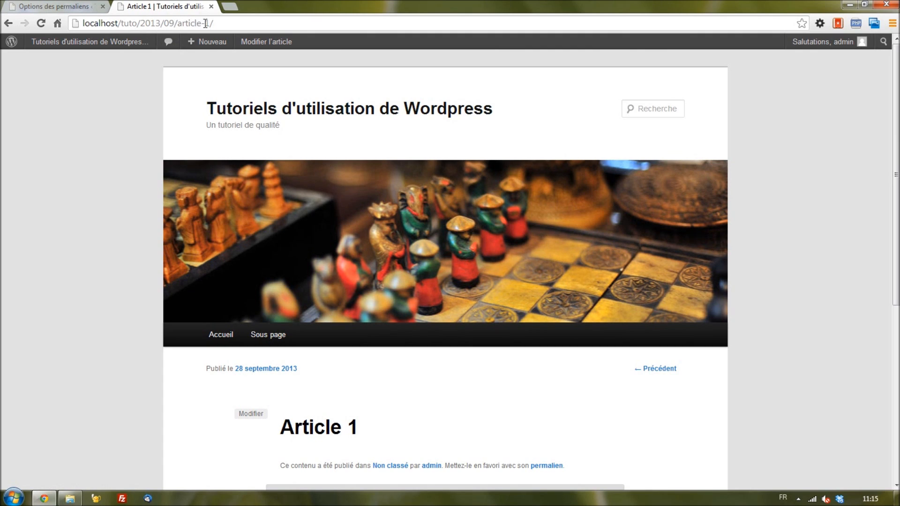
# Back in the permalink settings, compare the example addresses, switch the structure to "Nom de l'article" and save it
pyautogui.click(74, 8)
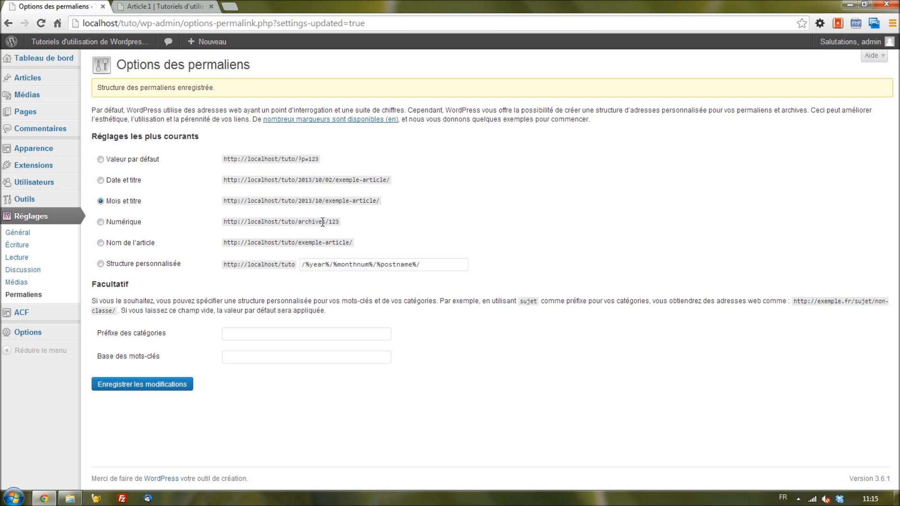
pyautogui.moveTo(323, 221); pyautogui.dragTo(340, 221)
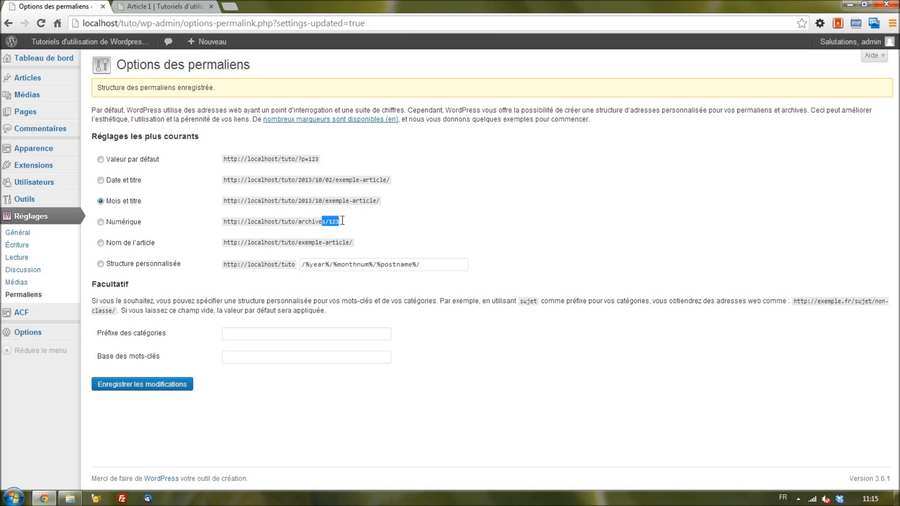
pyautogui.click(136, 244)
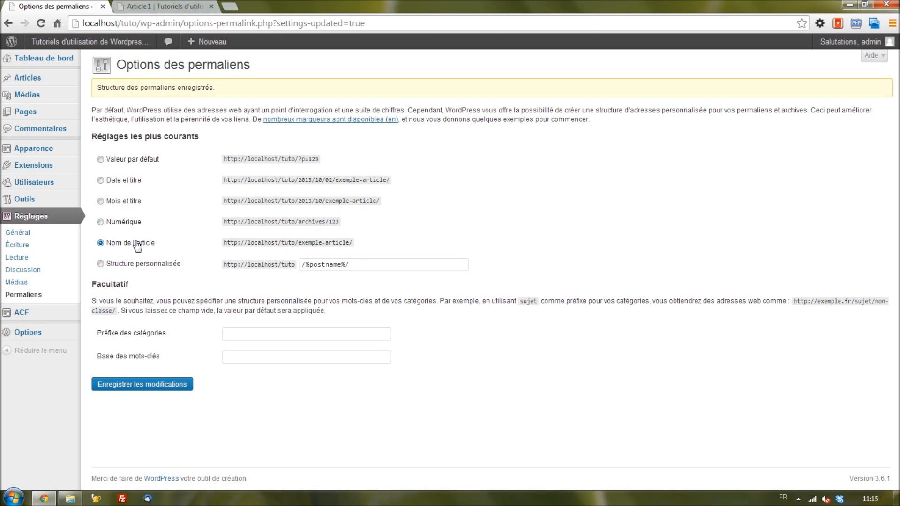
pyautogui.click(150, 388)
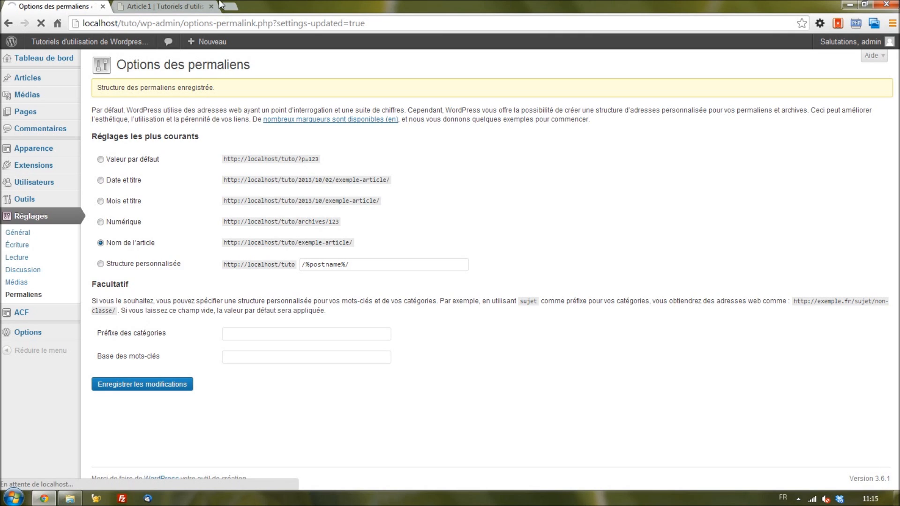
# Reload the "Article 1" page on the site and examine the part of its web address that follows "tuto"
pyautogui.click(167, 2)
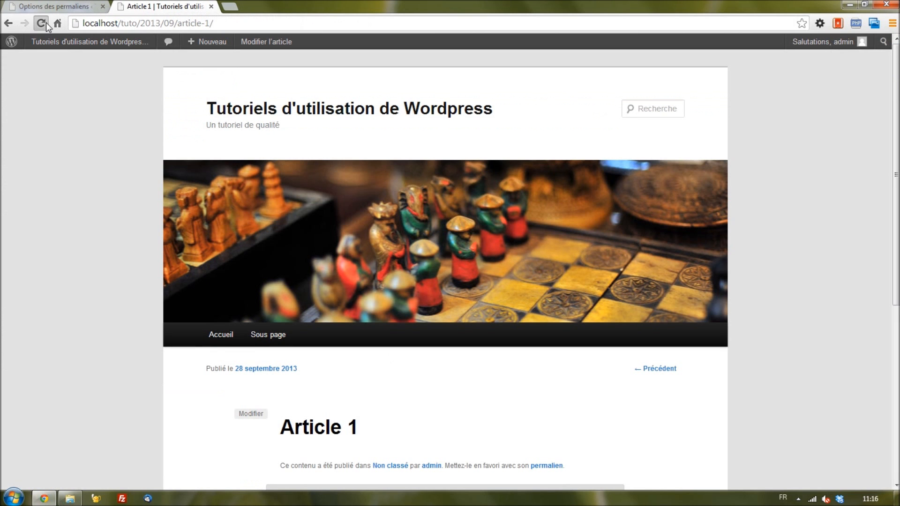
pyautogui.click(45, 22)
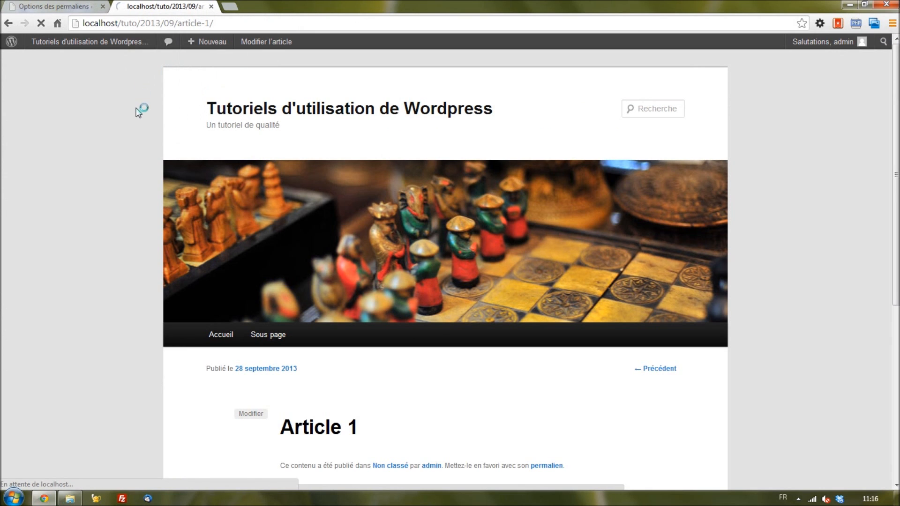
pyautogui.click(256, 335)
pyautogui.scroll(-3, 426, 335)
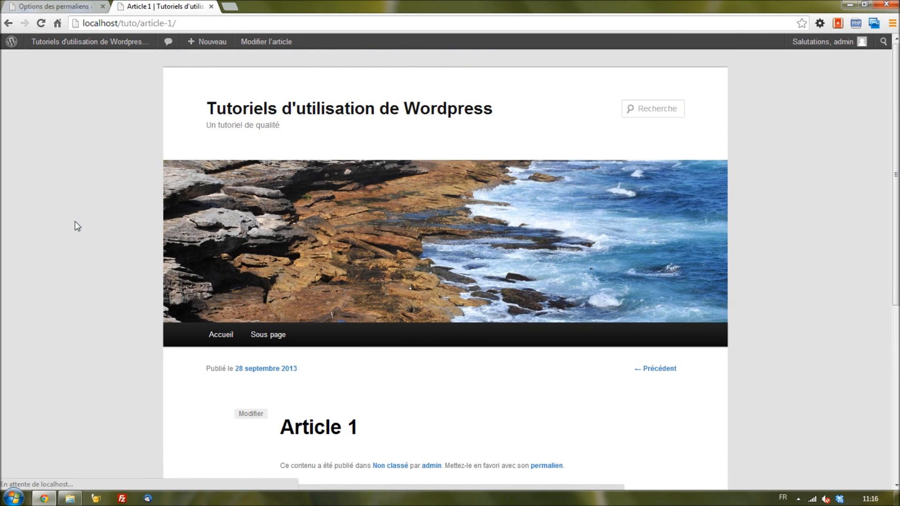
pyautogui.moveTo(139, 25); pyautogui.dragTo(178, 23)
pyautogui.moveTo(142, 45)
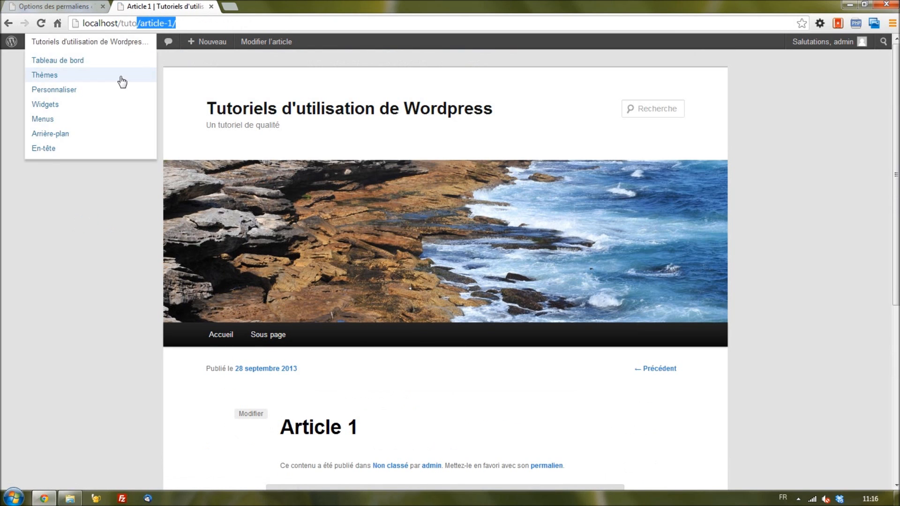
pyautogui.click(148, 23)
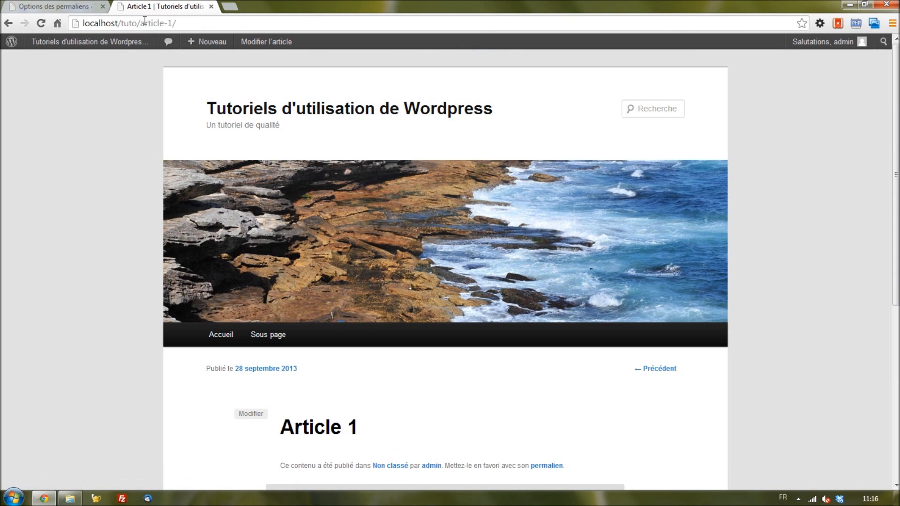
# Open "Sous page" on the site and examine the parent page and page name parts of its web address
pyautogui.click(261, 339)
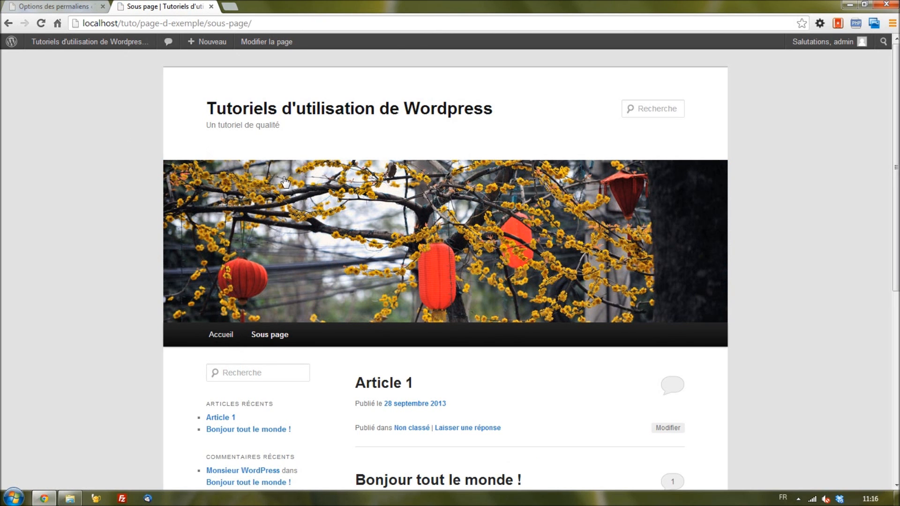
pyautogui.scroll(-1, 353, 273)
pyautogui.scroll(1, 353, 273)
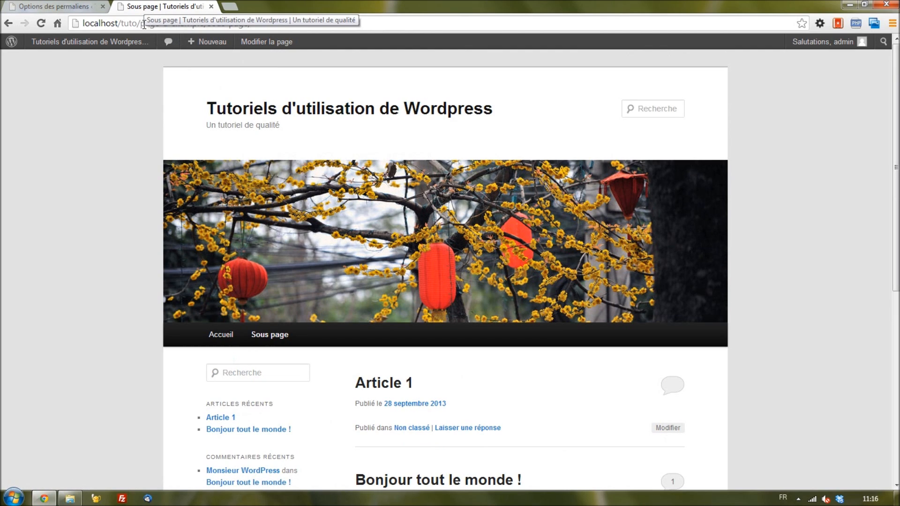
pyautogui.moveTo(142, 23); pyautogui.dragTo(249, 24)
pyautogui.click(225, 23)
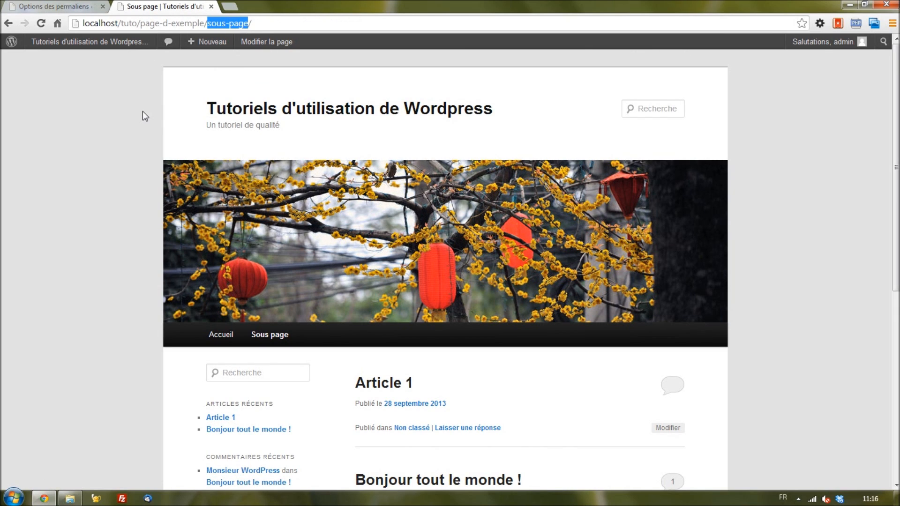
# Switch the permalink structure to "Valeur par défaut" in the permalink settings and save it
pyautogui.click(53, 6)
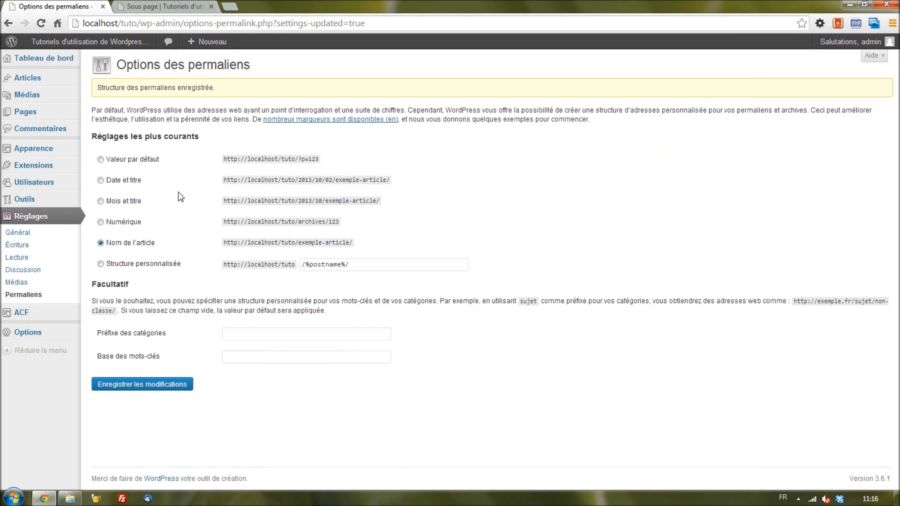
pyautogui.click(141, 161)
pyautogui.click(162, 386)
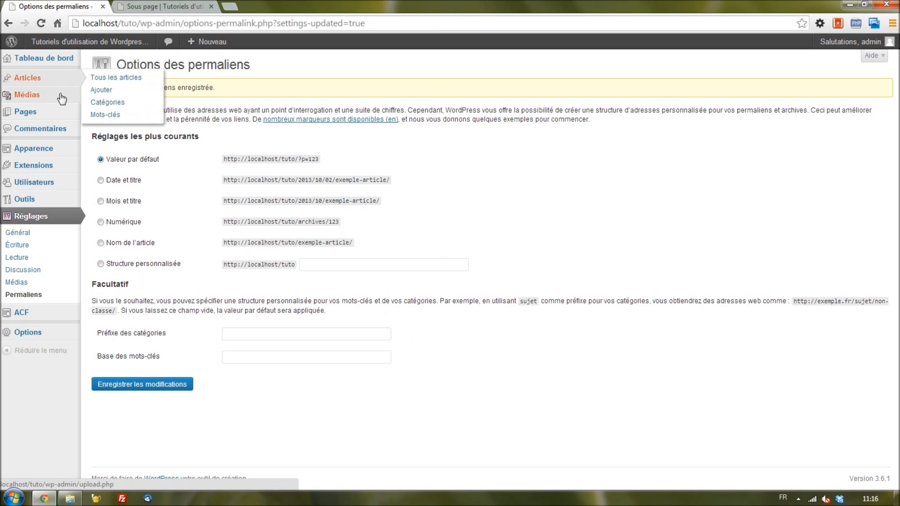
# From the list of all pages, open "Page d'exemple", go back to the list and open "Sous page" for editing
pyautogui.click(98, 115)
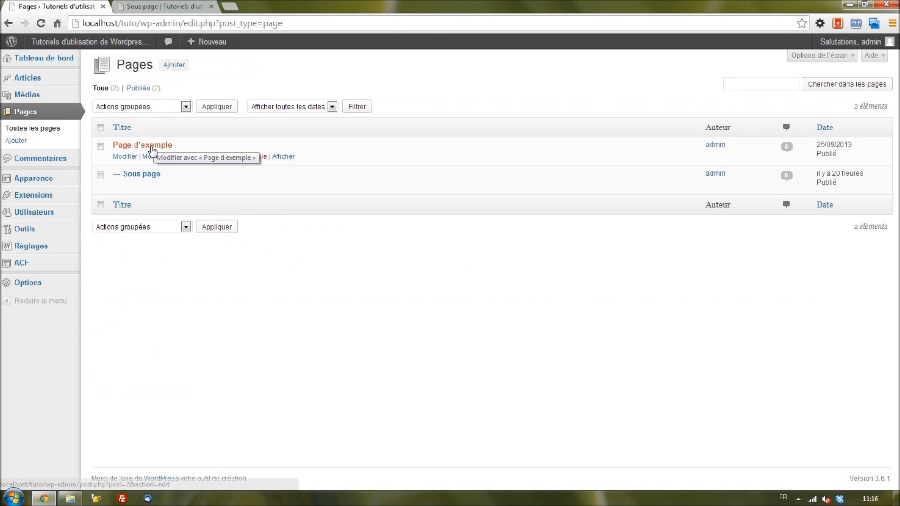
pyautogui.click(145, 147)
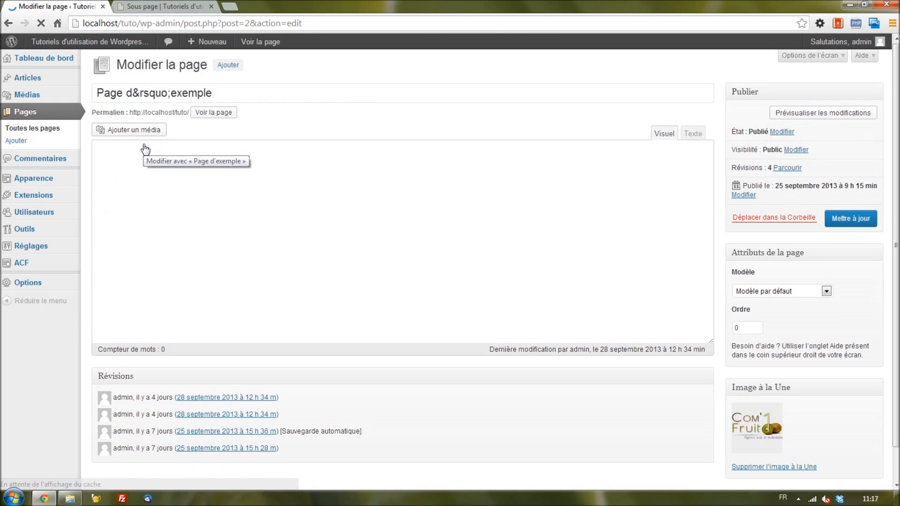
pyautogui.click(8, 23)
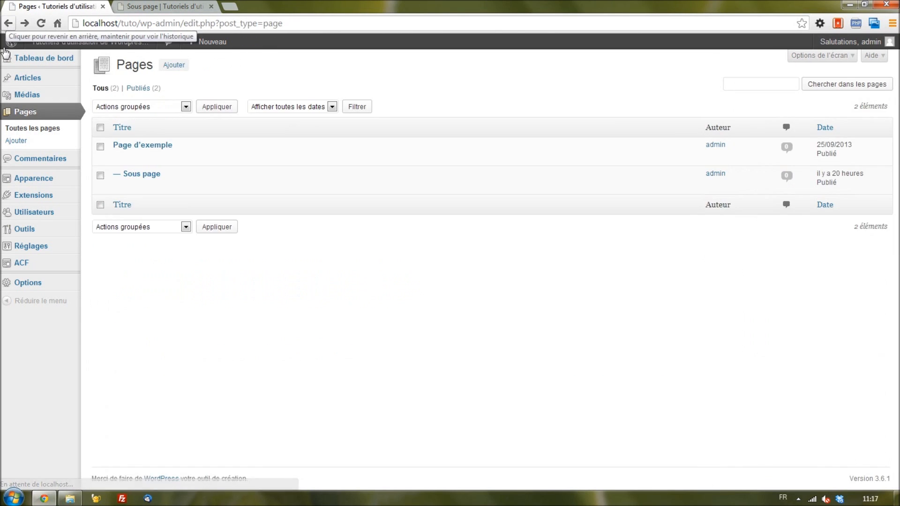
pyautogui.click(149, 177)
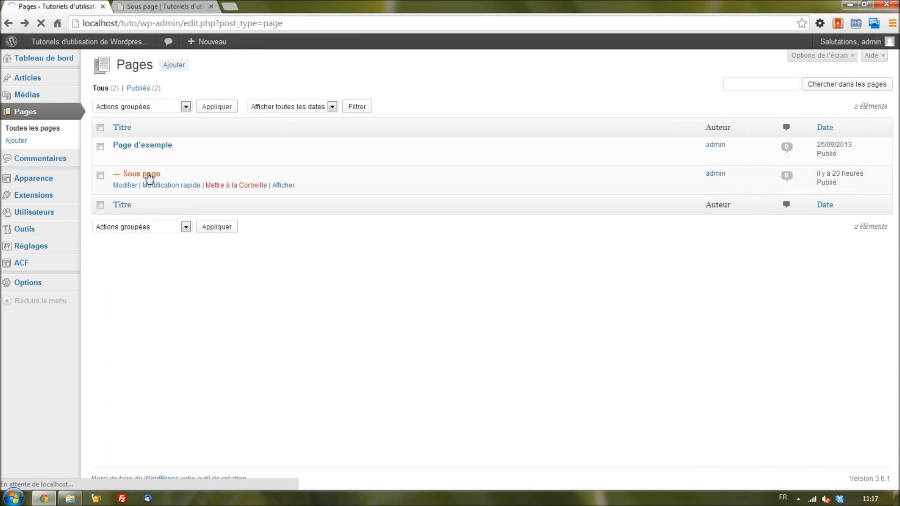
# Examine the permalink of "Sous page", follow its option to modify permalinks, then close the page that opens
pyautogui.click(205, 115)
pyautogui.doubleClick(204, 113)
pyautogui.click(230, 129)
pyautogui.doubleClick(192, 113)
pyautogui.click(200, 131)
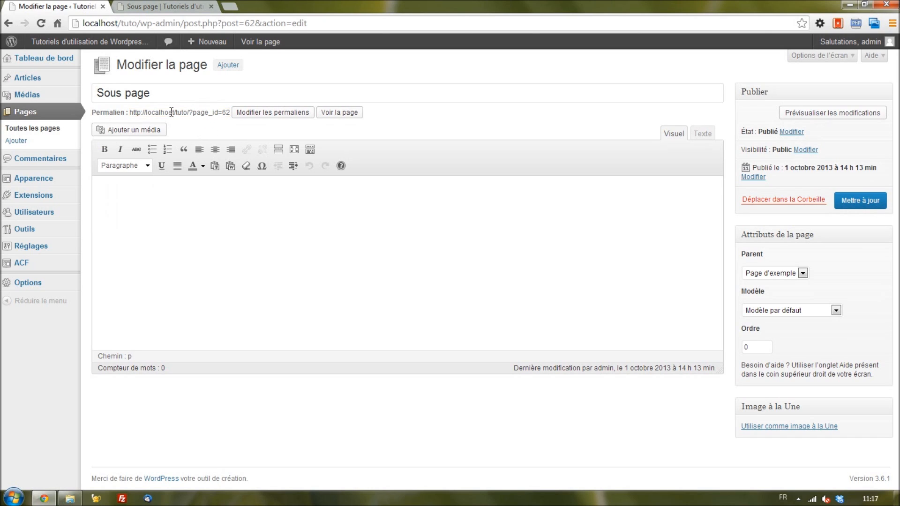
pyautogui.moveTo(130, 113); pyautogui.dragTo(230, 116)
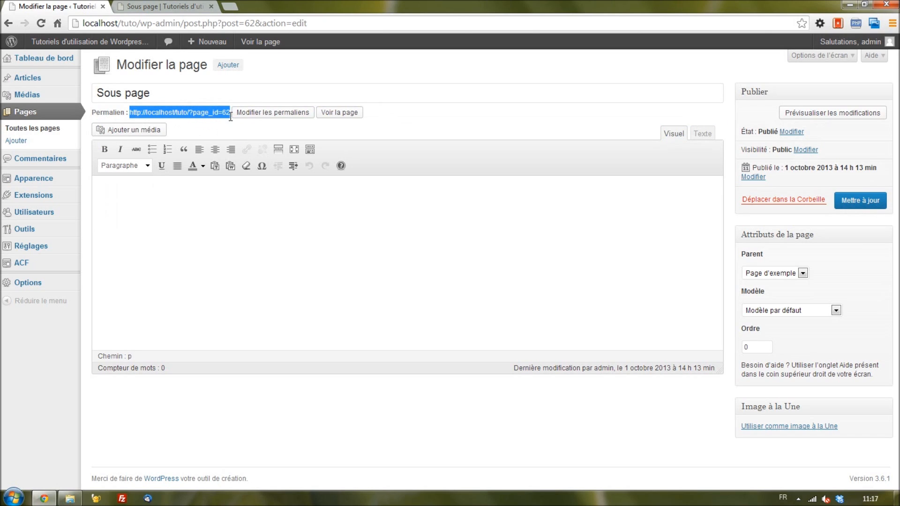
pyautogui.click(216, 130)
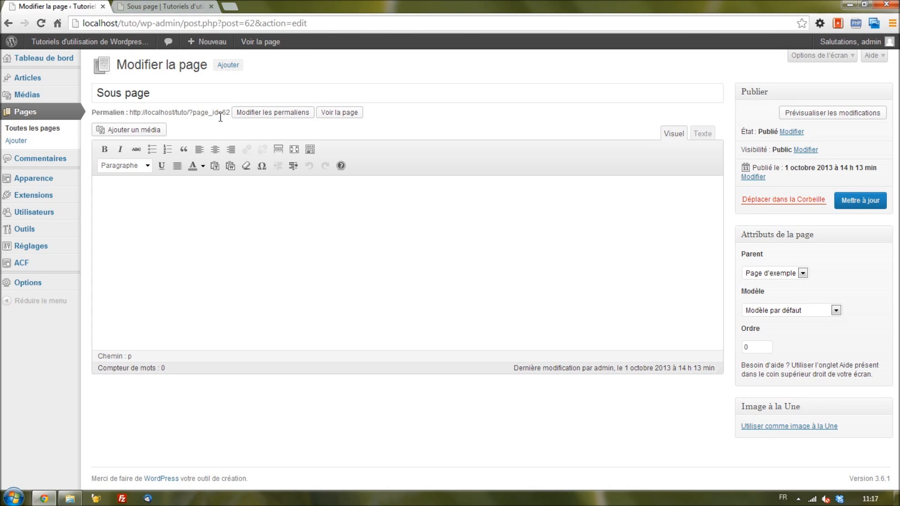
pyautogui.doubleClick(224, 116)
pyautogui.click(228, 125)
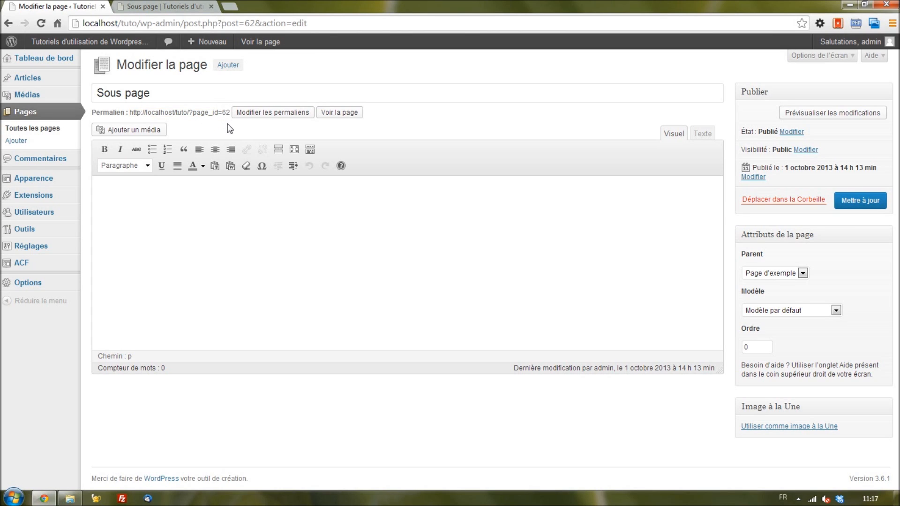
pyautogui.click(252, 116)
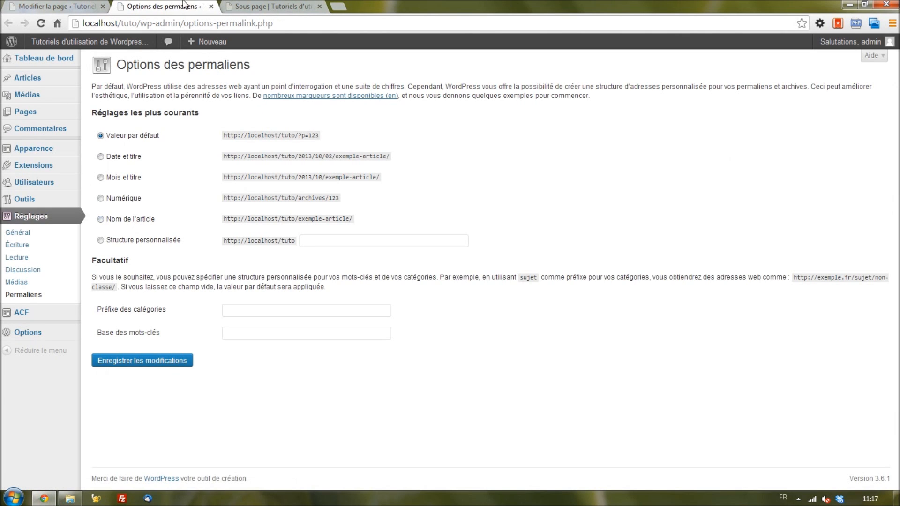
pyautogui.click(211, 7)
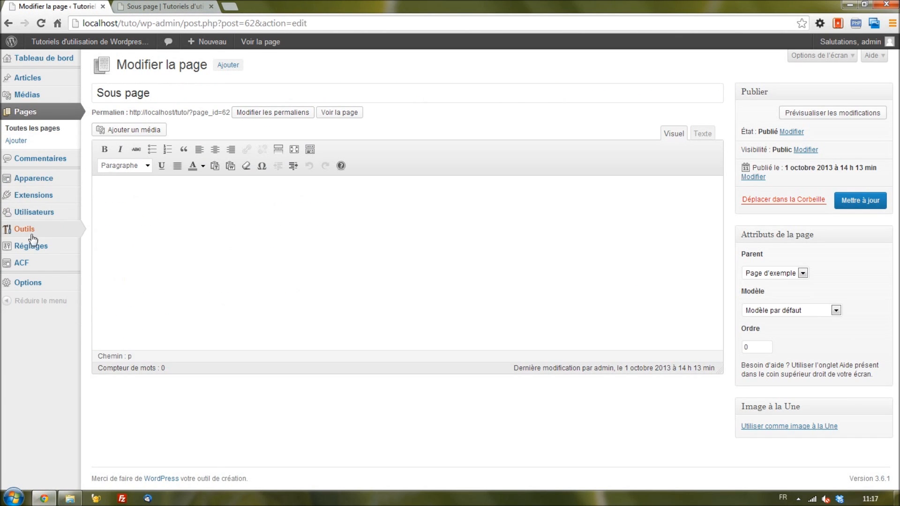
# Open the permalink settings, set the address structure to "Mois et titre" and save the changes
pyautogui.moveTo(32, 249)
pyautogui.click(133, 309)
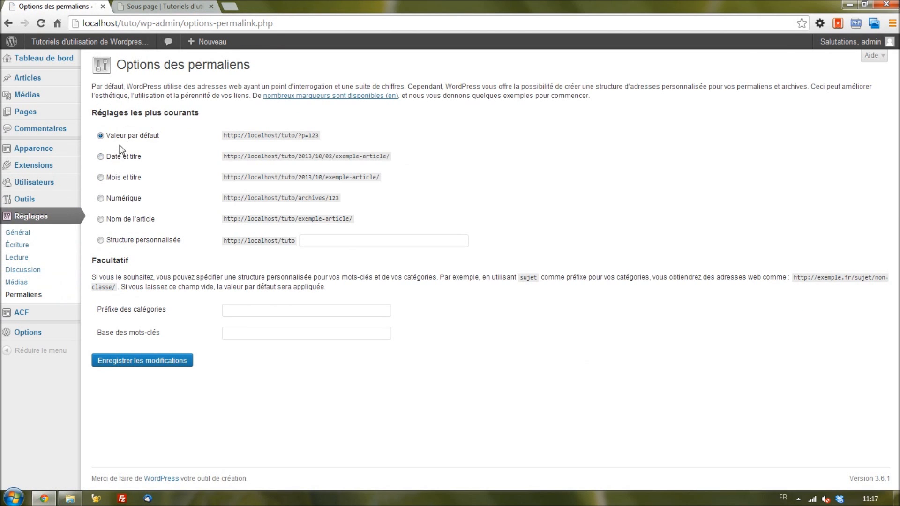
pyautogui.click(117, 178)
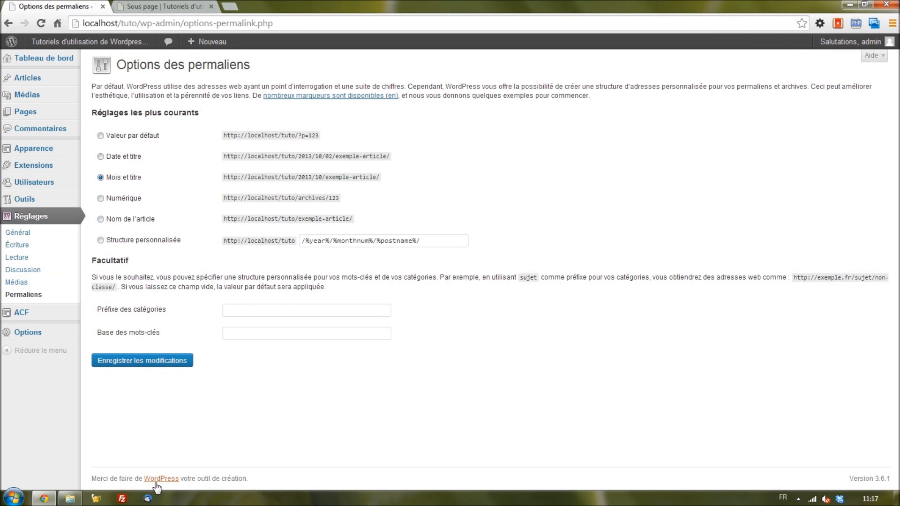
pyautogui.click(168, 366)
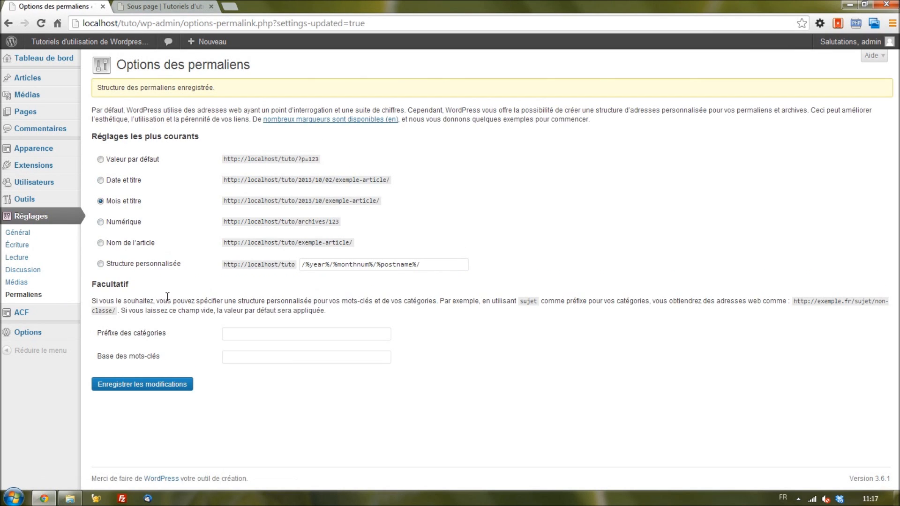
# Open "Sous page" from the pages list for editing, then open its permalink slug field and close it without changes
pyautogui.click(112, 112)
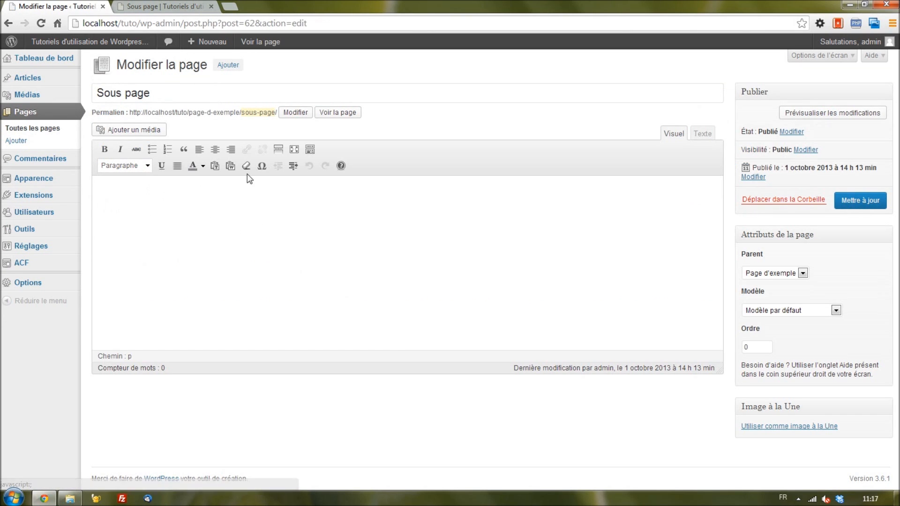
pyautogui.click(297, 113)
pyautogui.click(388, 112)
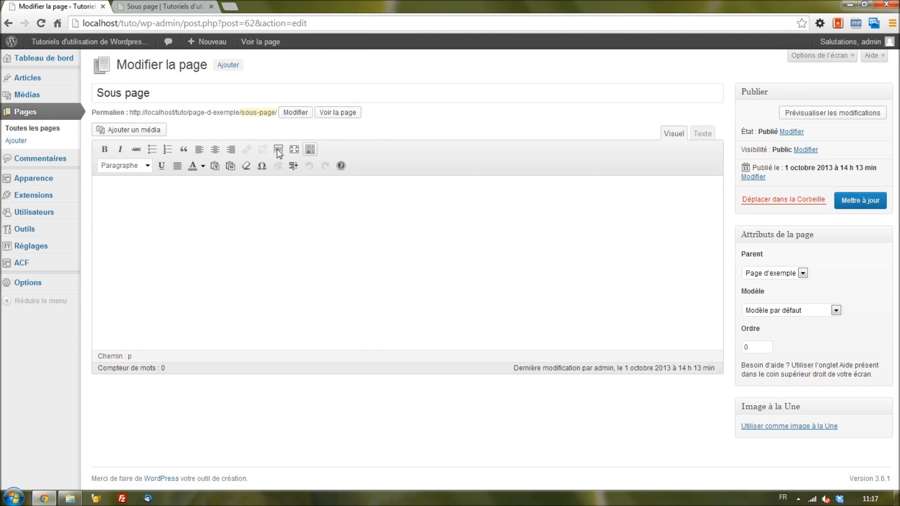
pyautogui.click(256, 109)
pyautogui.click(263, 117)
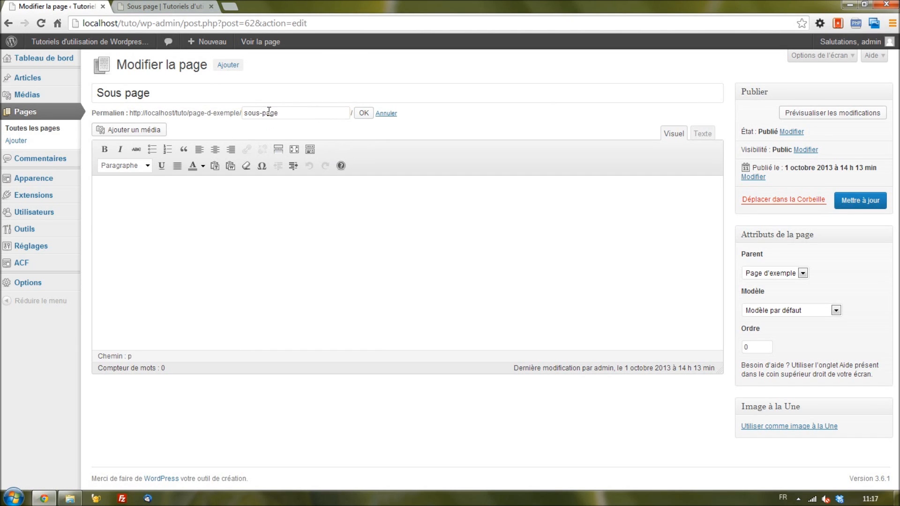
pyautogui.click(363, 115)
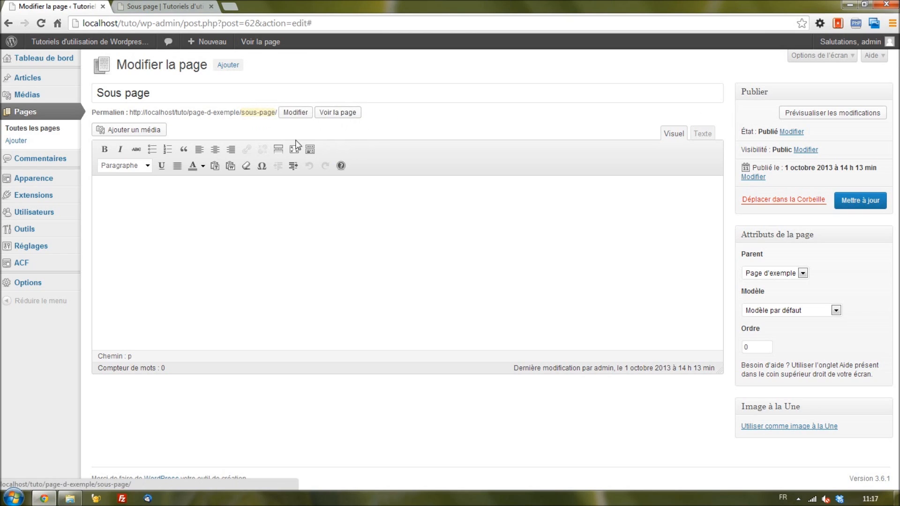
# Change the permalink slug of "Sous page" to "sous page de ma page d'exemple" and update the page
pyautogui.click(262, 113)
pyautogui.click(291, 114)
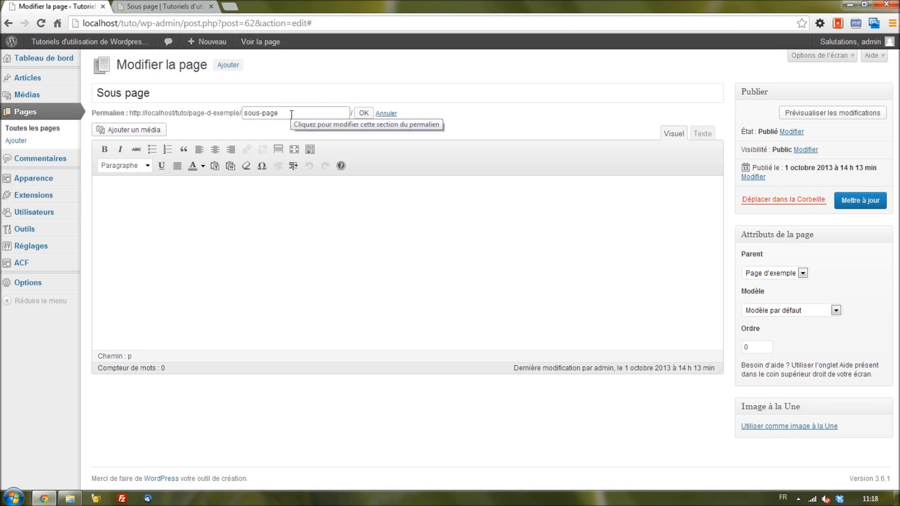
pyautogui.press('BackSpace')
pyautogui.press('BackSpace')
pyautogui.press('BackSpace')
pyautogui.press('BackSpace')
pyautogui.press('BackSpace')
pyautogui.press('BackSpace')
pyautogui.press('BackSpace')
pyautogui.press('BackSpace')
pyautogui.write("sous page de ma page d'exemple")
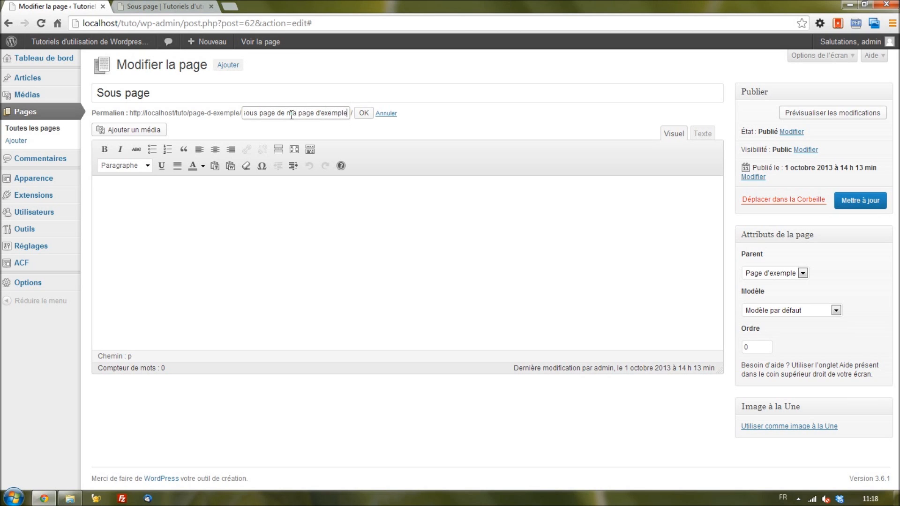
pyautogui.click(364, 113)
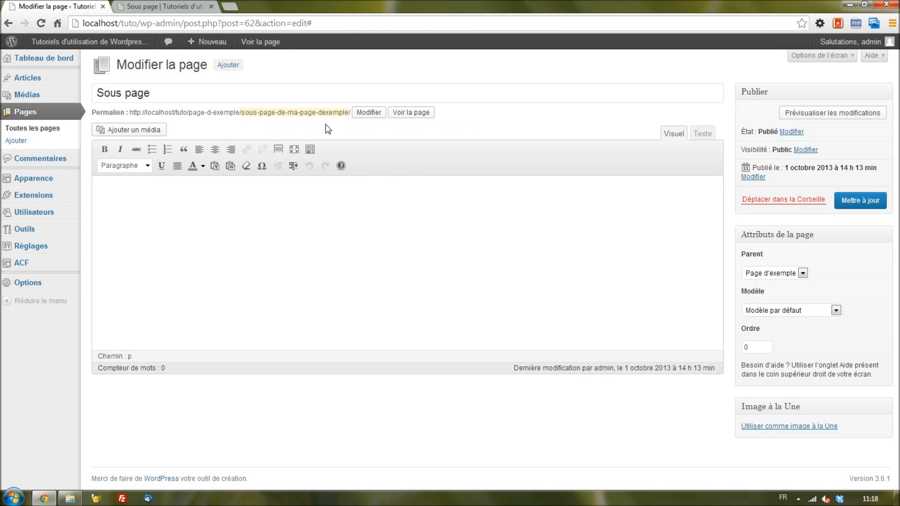
pyautogui.click(869, 205)
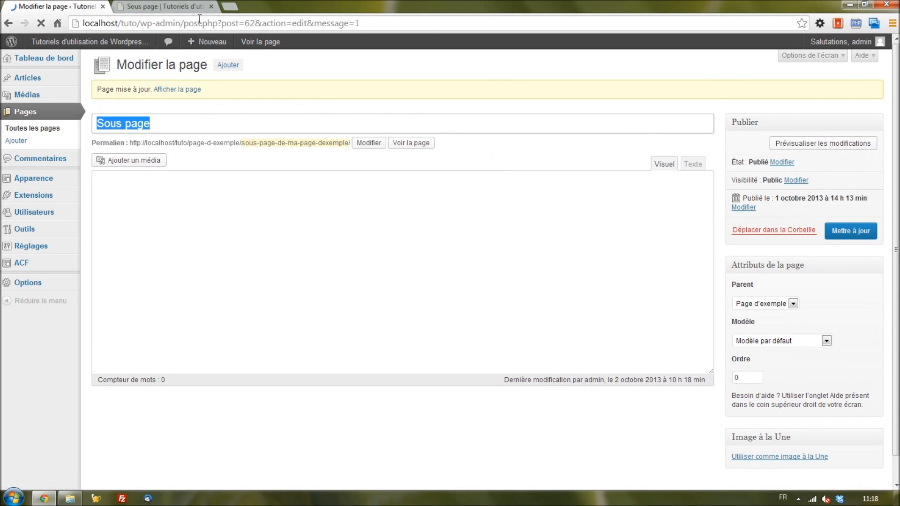
# Check the new address of "Sous page" on the public site by going through the home page, and return to the page editor
pyautogui.click(164, 6)
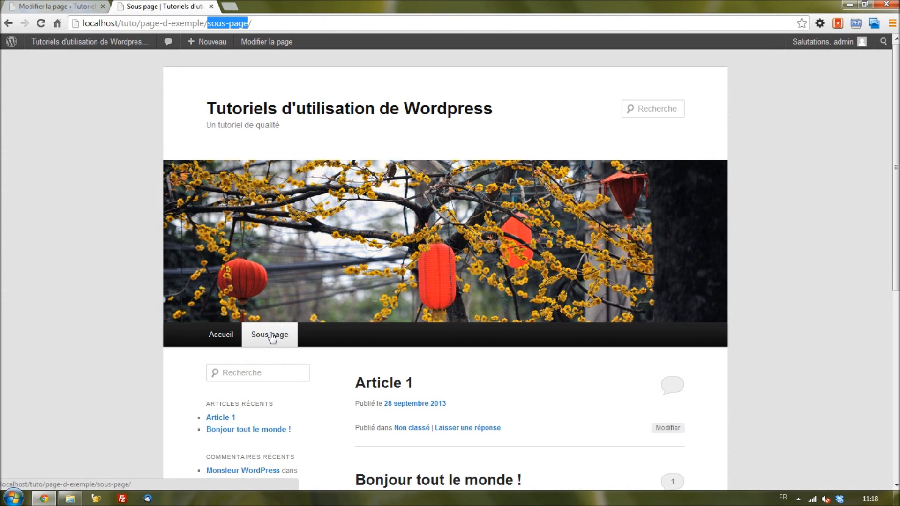
pyautogui.click(228, 336)
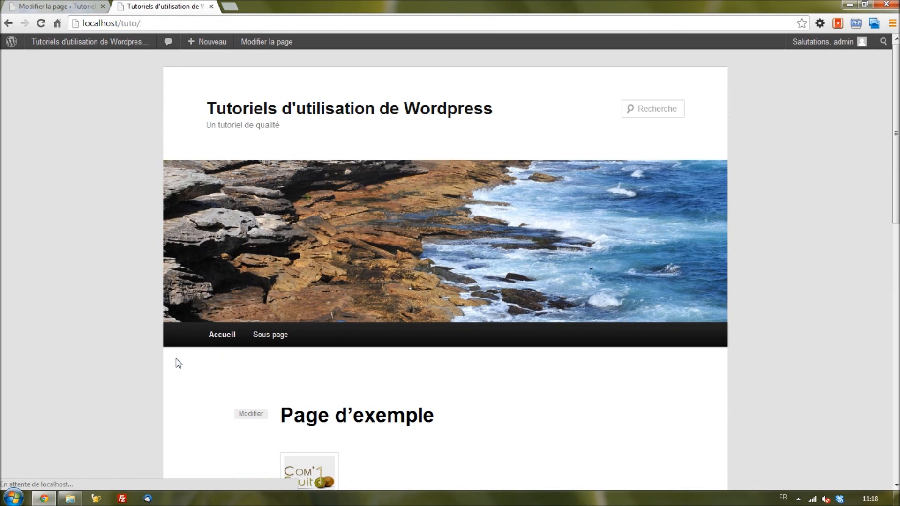
pyautogui.click(287, 339)
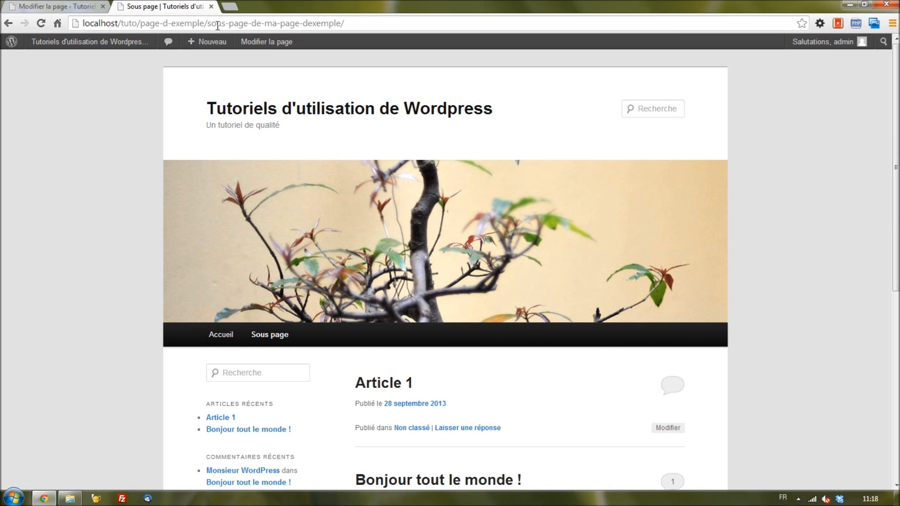
pyautogui.click(69, 5)
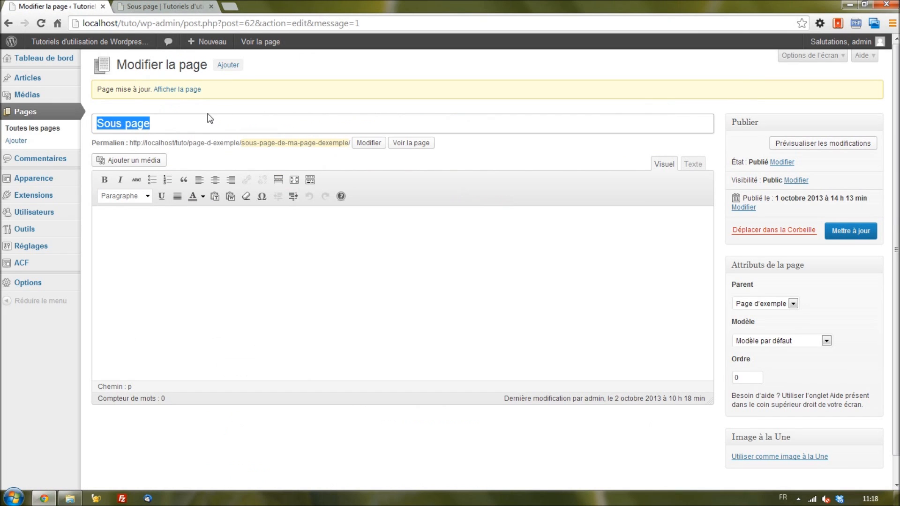
# Write "SLUG" in the body of "Sous page", then open its permalink slug for editing and accept it as is
pyautogui.click(163, 126)
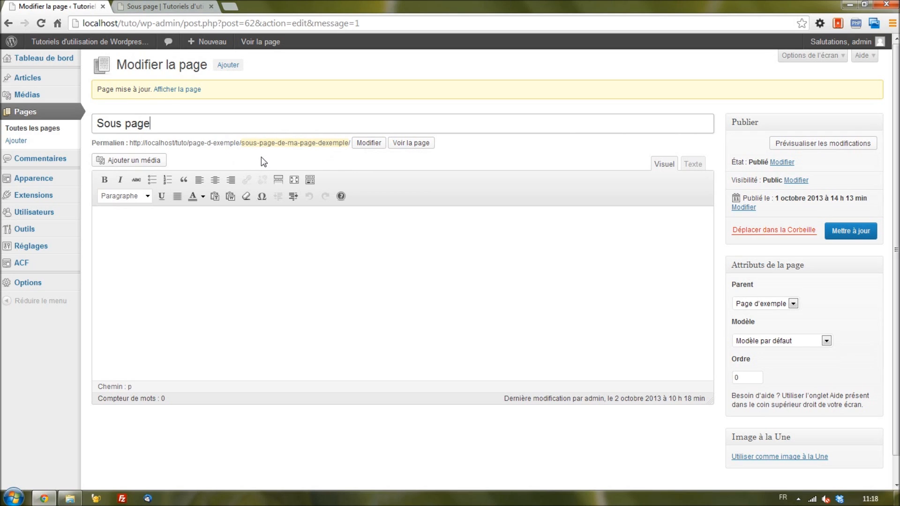
pyautogui.click(238, 225)
pyautogui.write('SLUG')
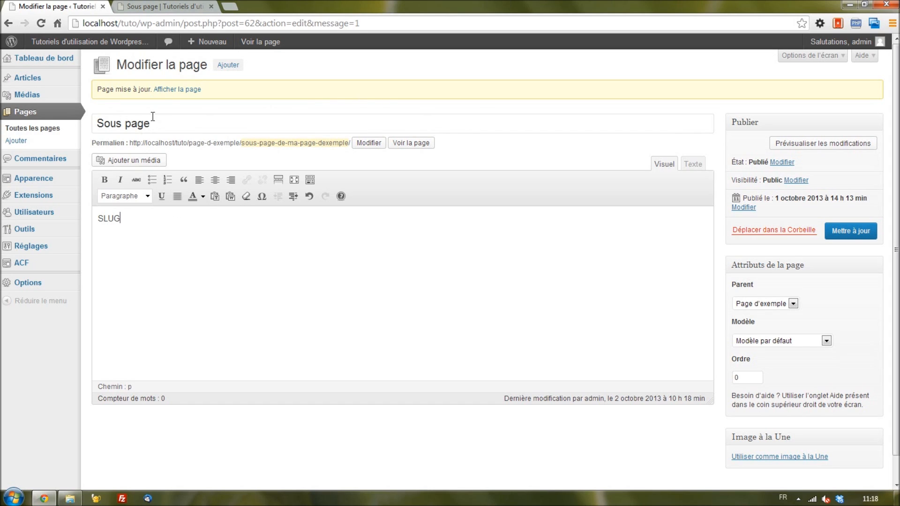
pyautogui.click(294, 145)
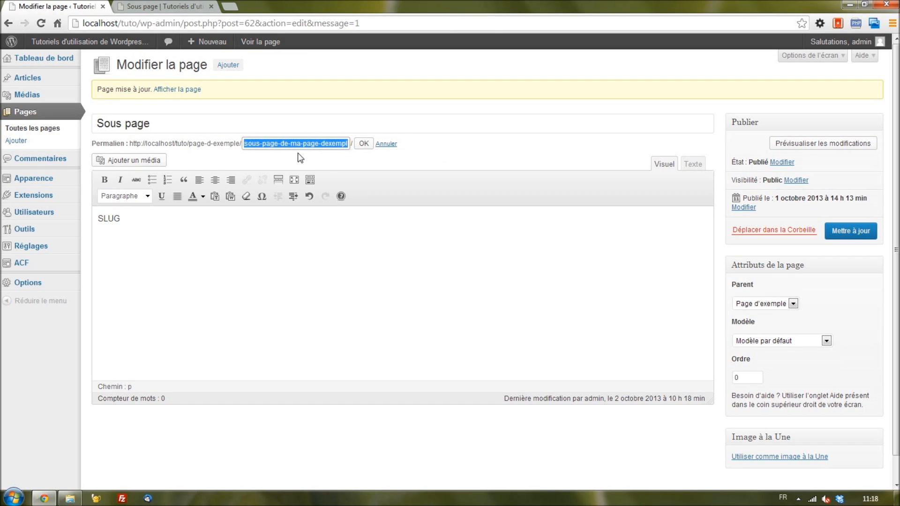
pyautogui.click(302, 161)
pyautogui.click(361, 144)
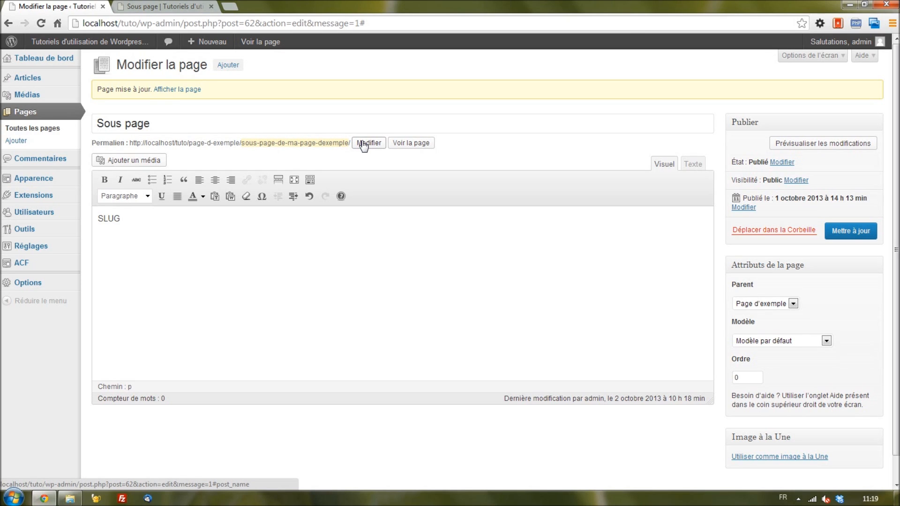
# Go to the general settings, leaving the page editor without saving the text added to "Sous page"
pyautogui.moveTo(40, 248)
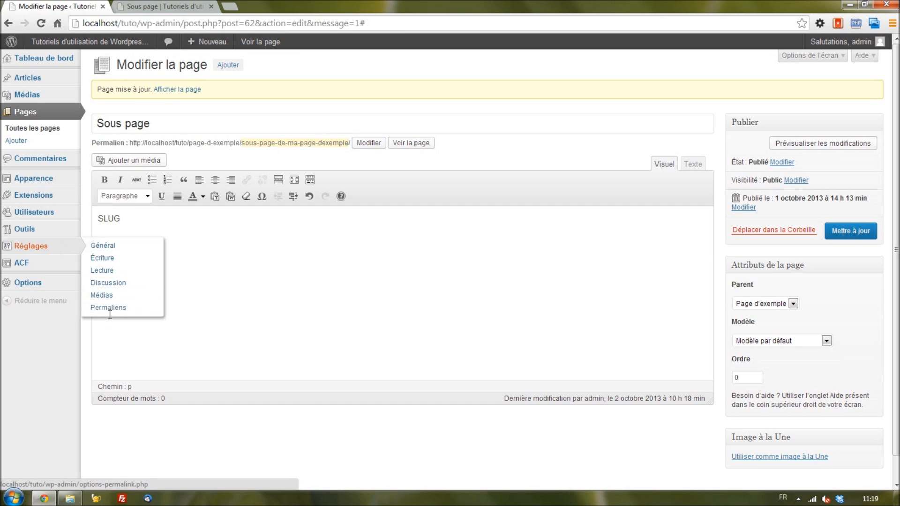
pyautogui.click(62, 243)
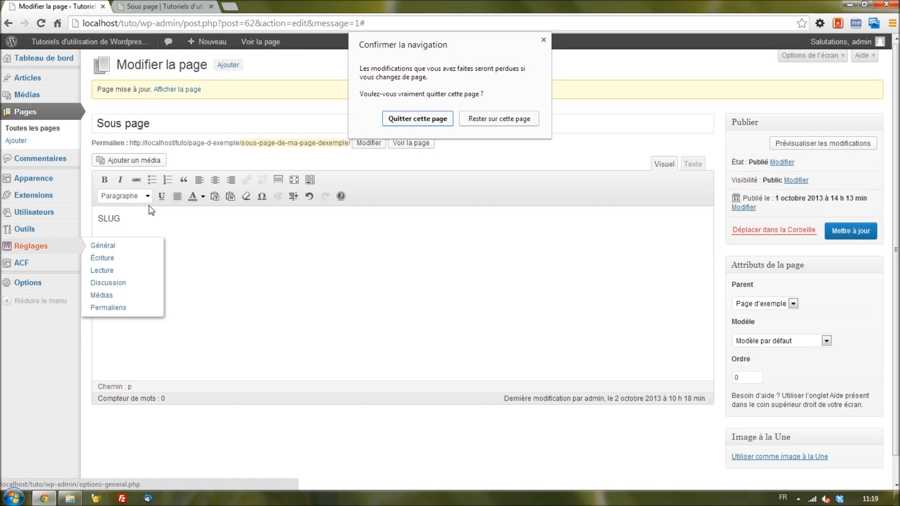
pyautogui.click(427, 117)
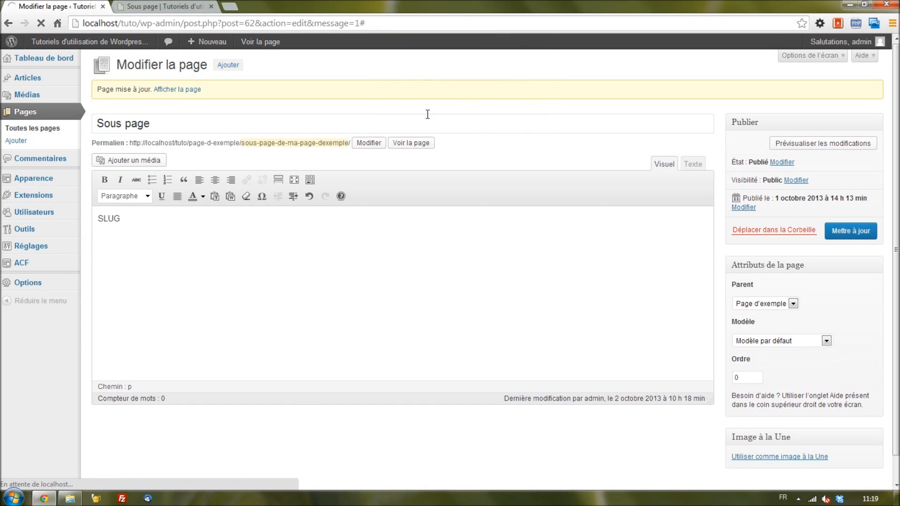